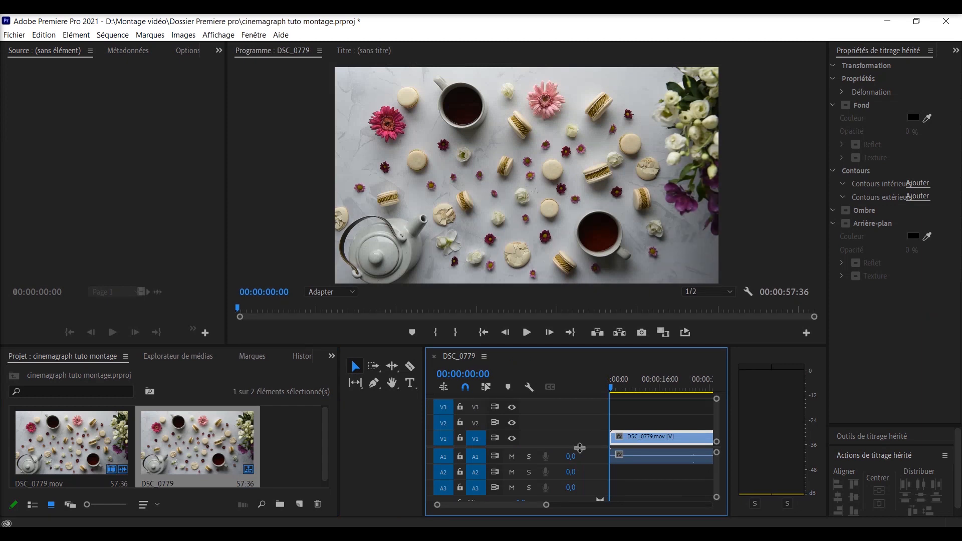
Delete the audio of DSC_0779.mov from track A1 and select the remaining video clip.
left_click(640, 458)
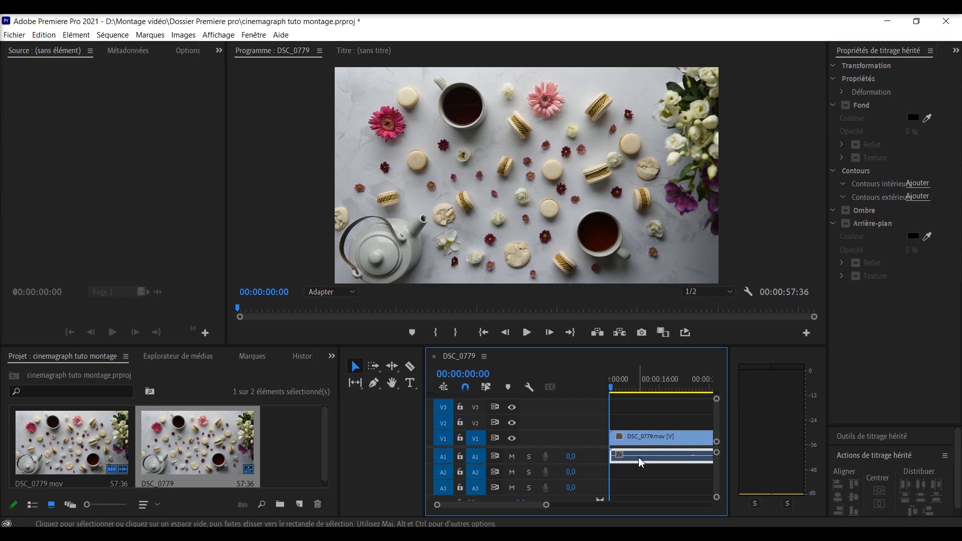
key("Delete")
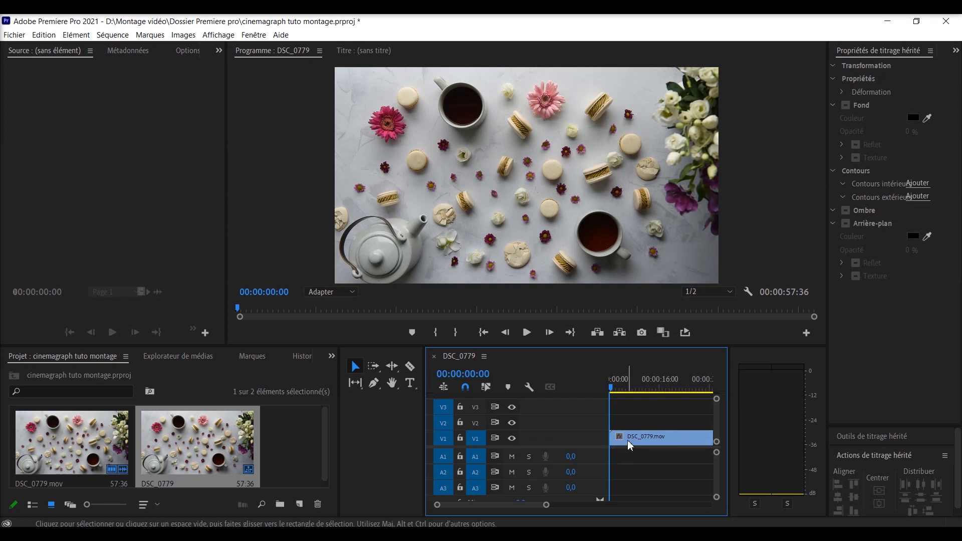
left_click(628, 442)
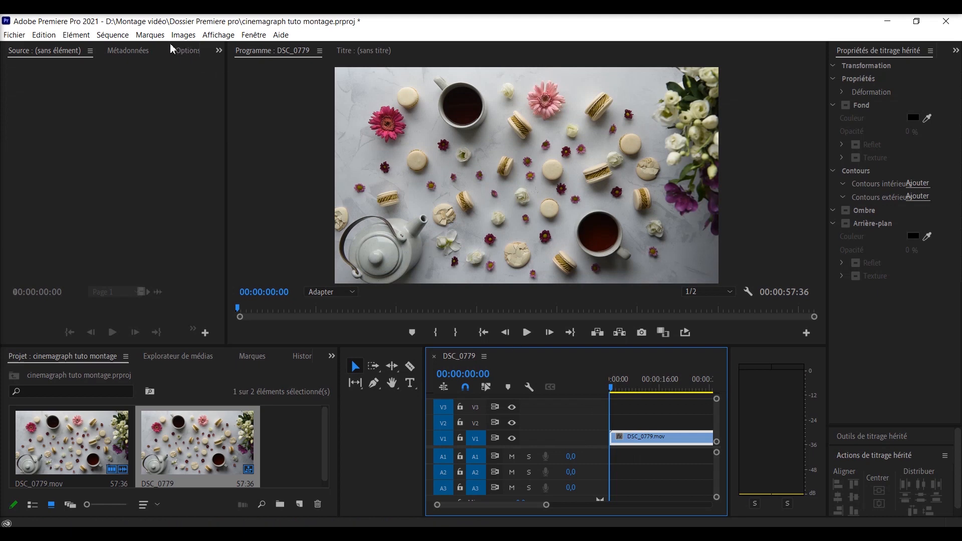
Set the sequence's frame size to 1080 horizontal by 1920 vertical and accept deleting the preview files.
left_click(127, 36)
left_click(134, 49)
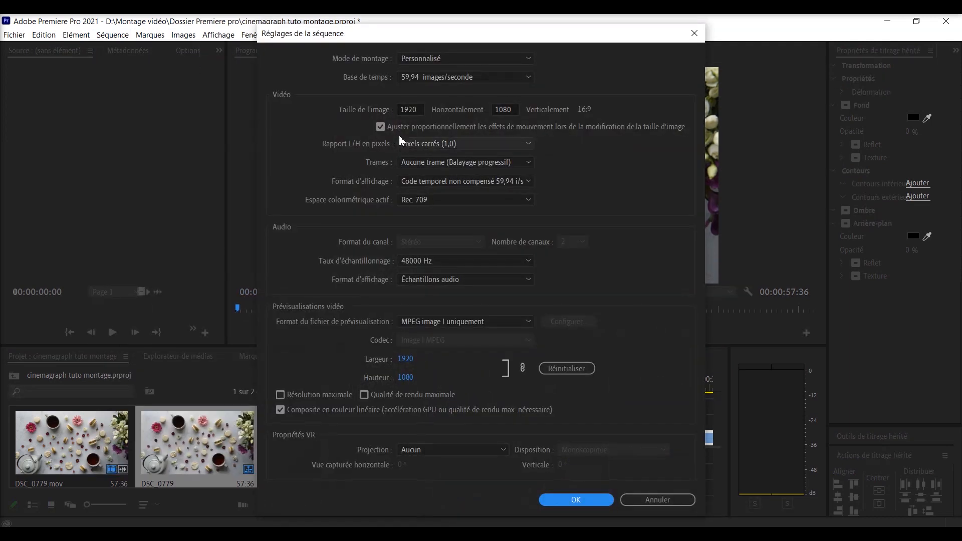
left_click(415, 110)
type("1080")
left_click(516, 110)
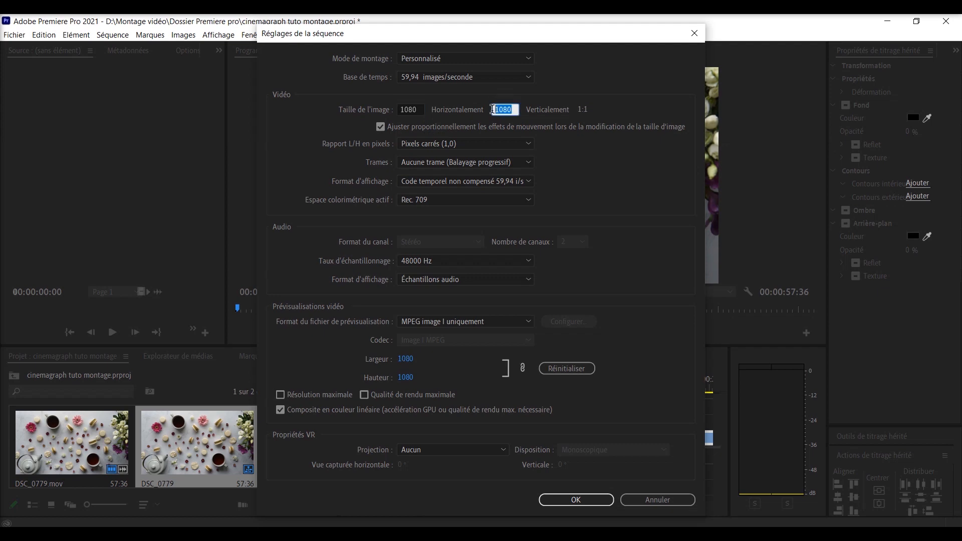
type("1920")
left_click(521, 482)
left_click(560, 499)
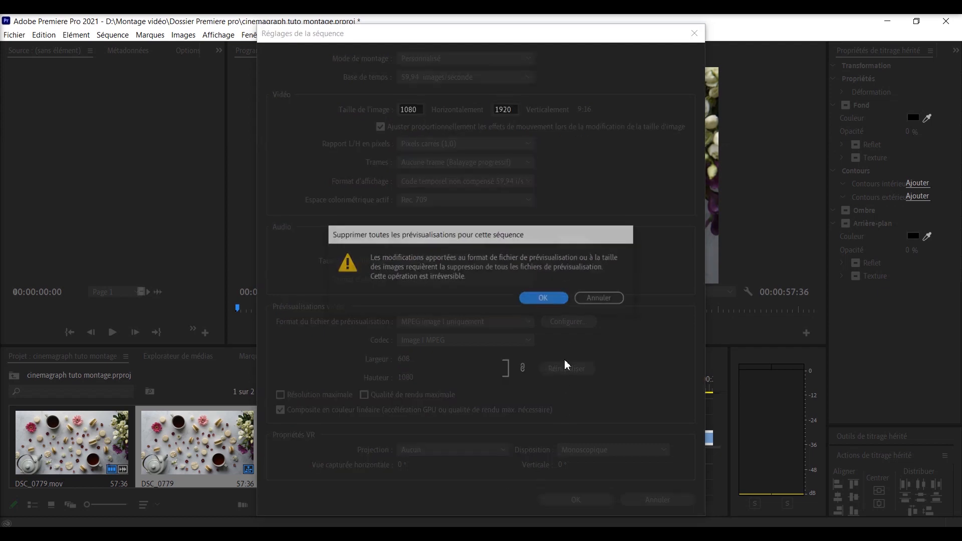
left_click(541, 299)
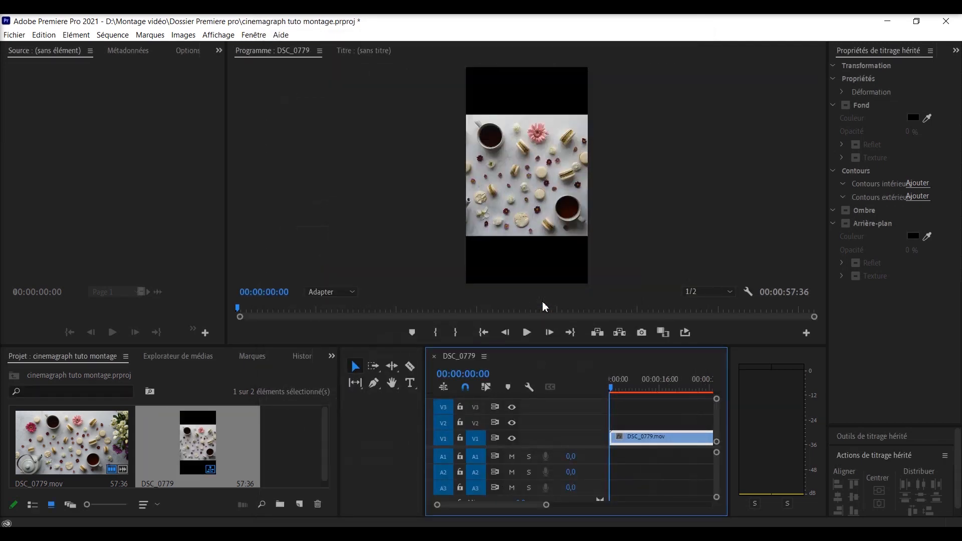
Set the rotation of the DSC_0779.mov clip to 90°.
left_click(200, 50)
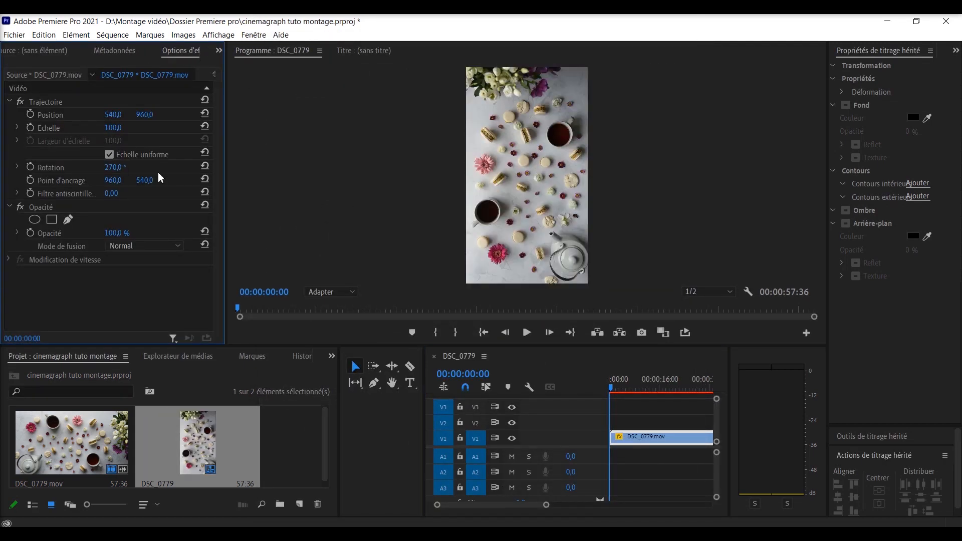
left_click(120, 168)
type("90")
key("Return")
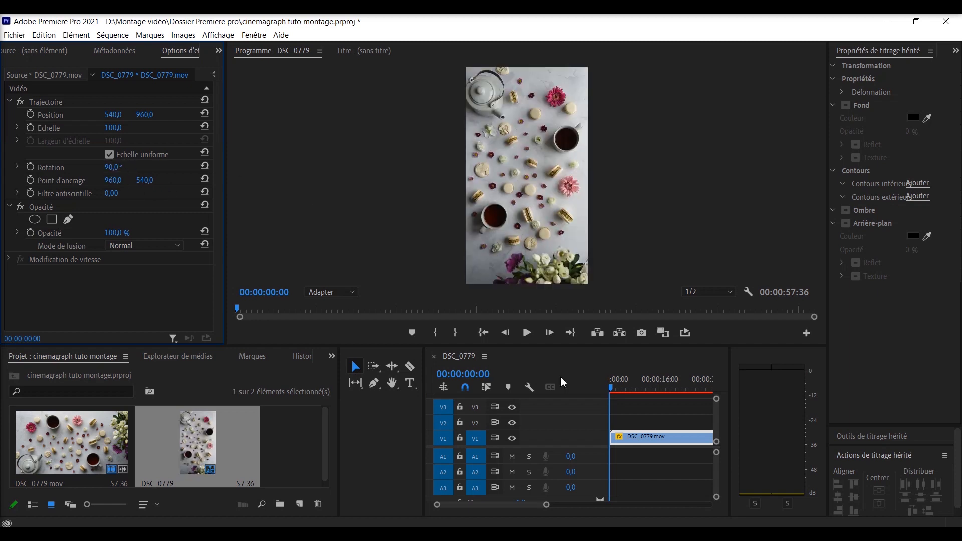
Mark a range of about 5 seconds ending at 00:00:17:23 and split the V1 clip at both its ends.
left_click_drag(729, 413, 794, 413)
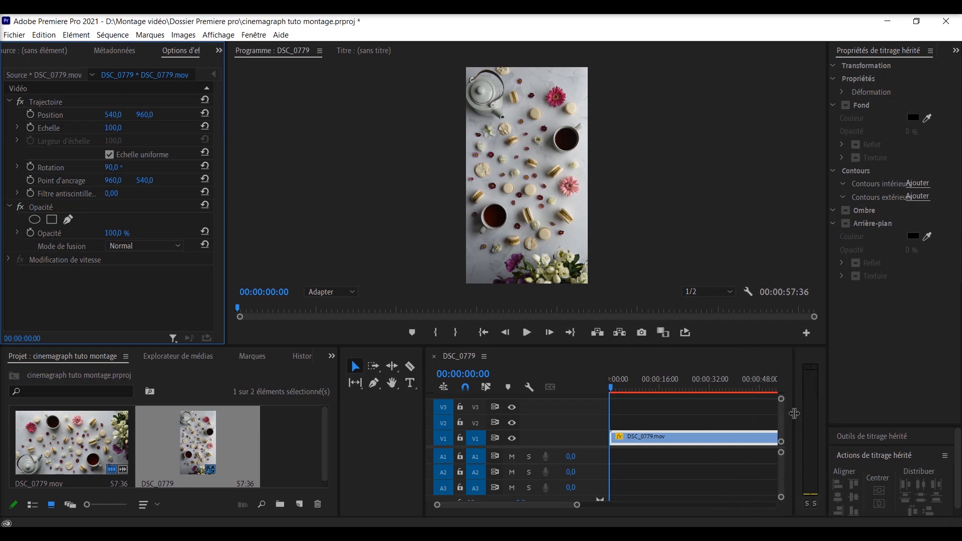
left_click_drag(425, 413, 371, 413)
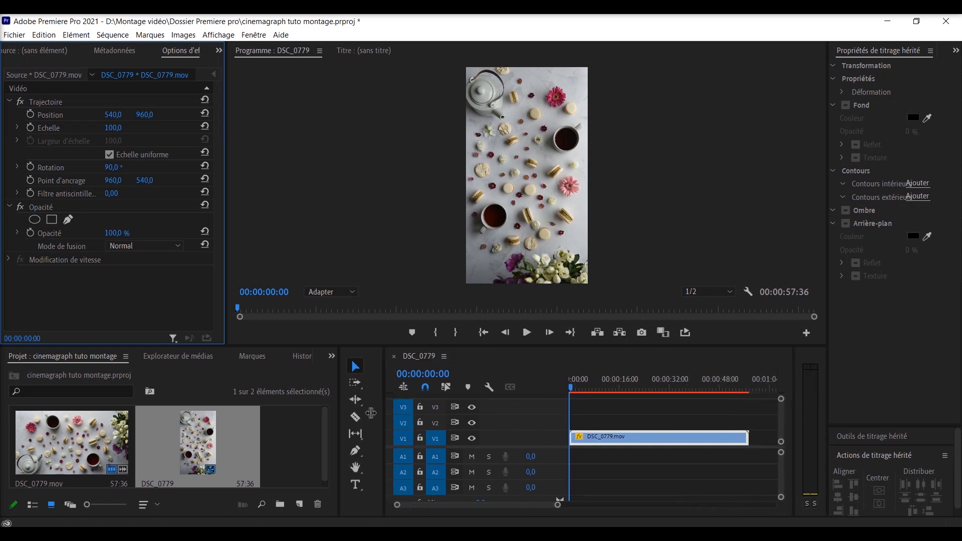
mouse_move(557, 390)
left_mouse_down()
mouse_move(633, 394)
mouse_move(555, 389)
mouse_move(626, 392)
mouse_move(610, 392)
left_mouse_up()
key("i")
key("o")
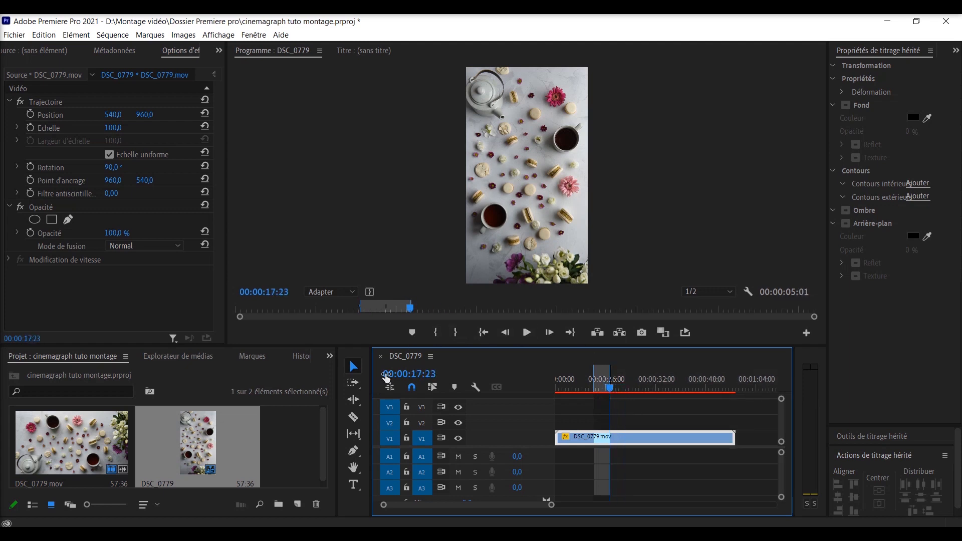
left_click(352, 417)
left_click(611, 438)
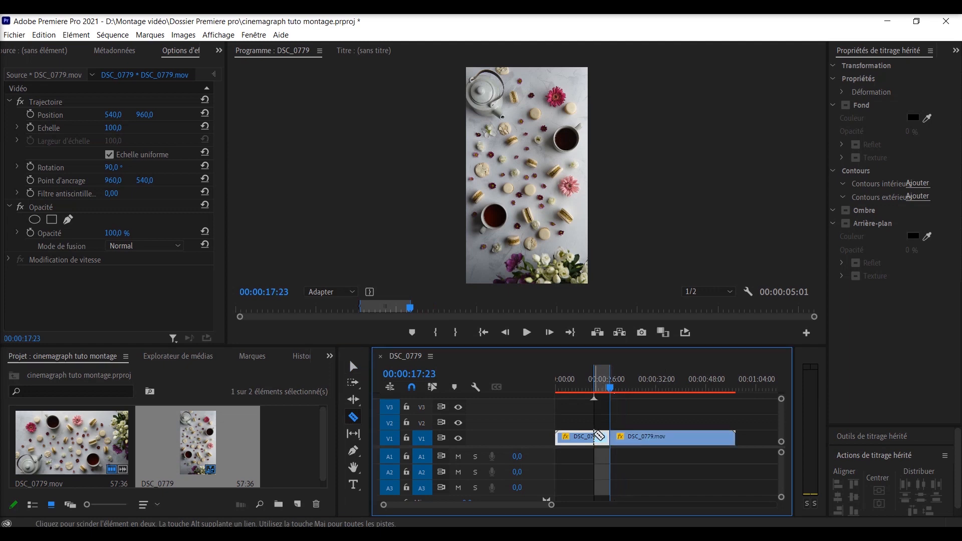
Mark the start of a second range near the end of the footage and split the V1 clip there and at 00:00:48:09.
left_click_drag(614, 395, 709, 393)
key("i")
key("i")
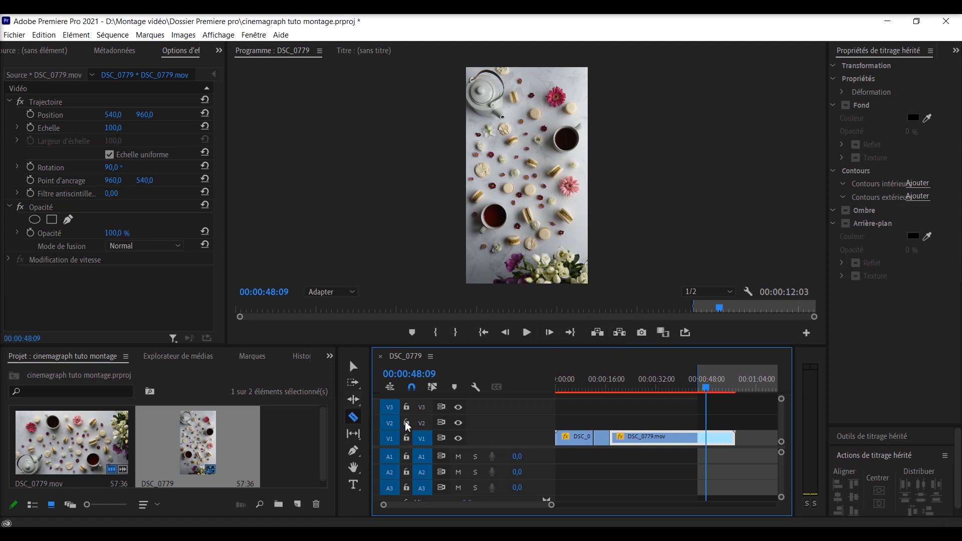
left_click(708, 437)
Delete the three unused segments from V1, keeping only the two segments cut from the marked ranges.
left_click(353, 366)
left_click(732, 440)
left_click(724, 441)
key("Delete")
left_click(620, 440)
key("Delete")
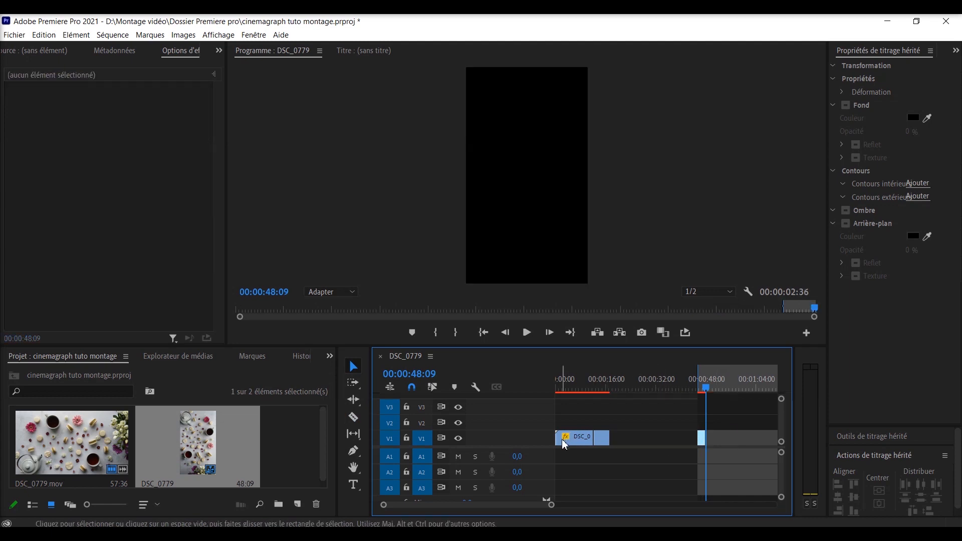
left_click(563, 441)
key("Delete")
Stack the two kept segments at the sequence start, the longer one on V2 and the shorter one on V3.
left_click_drag(597, 439, 560, 424)
left_click_drag(705, 445, 560, 406)
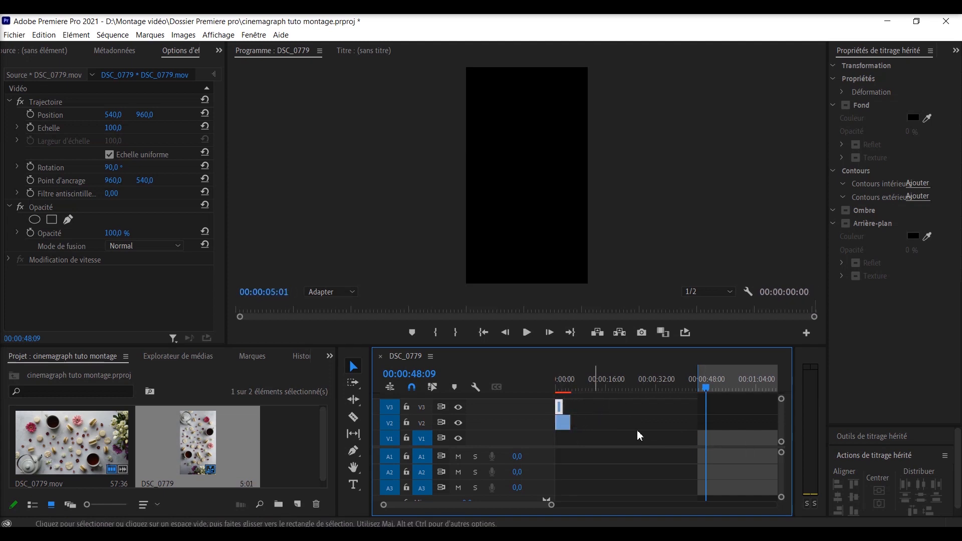
key("Home")
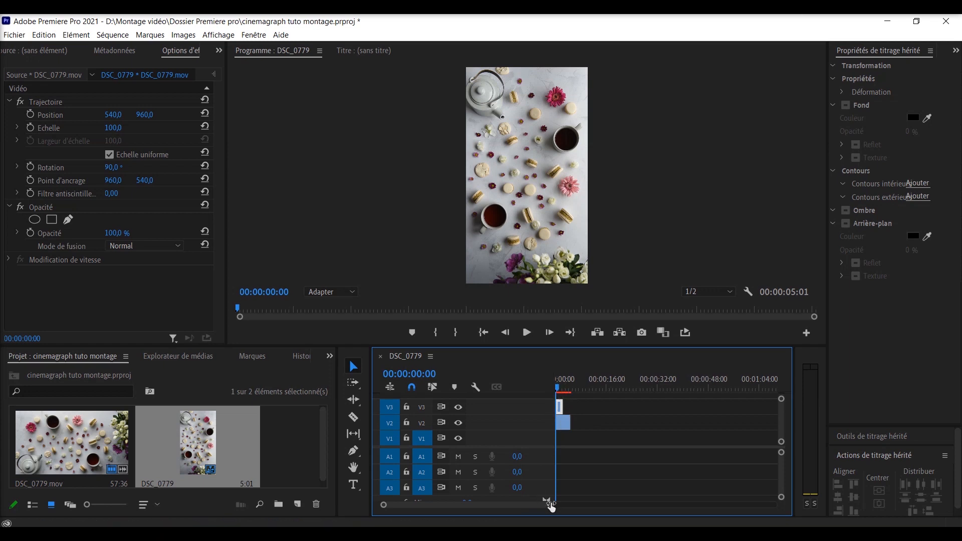
Hide track V3, find the useful part of the V2 clip, split it there and delete the remainder.
scroll(545, 503, "up", 10)
left_click_drag(434, 505, 453, 492)
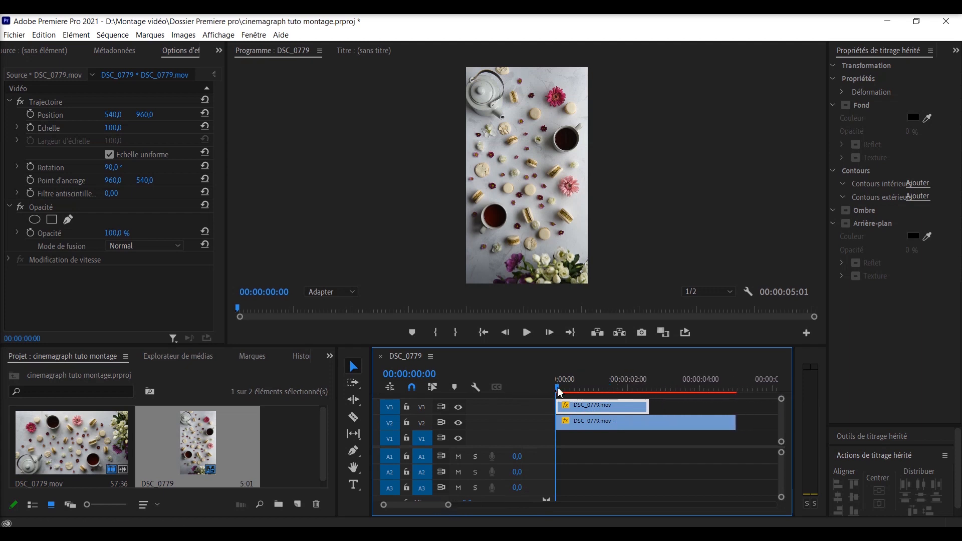
left_click_drag(560, 392, 604, 393)
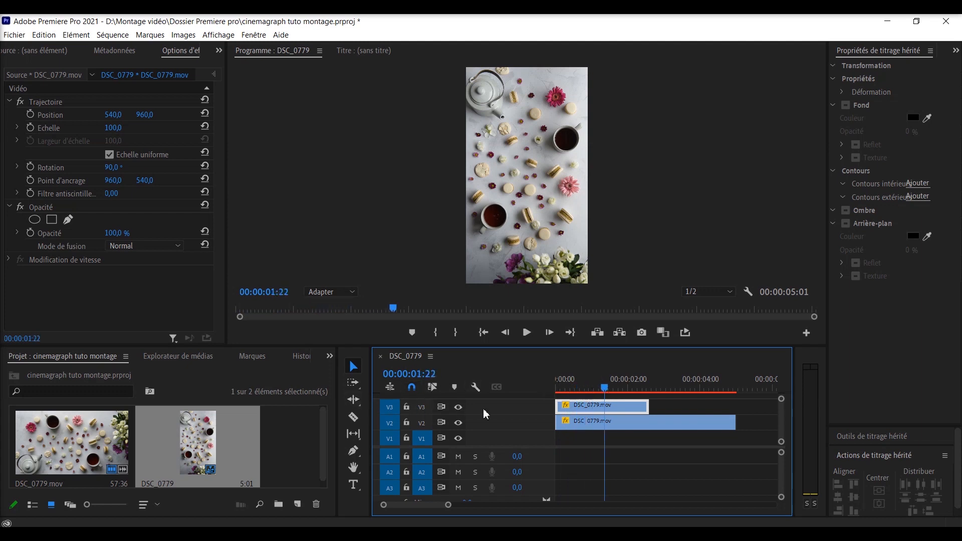
left_click(458, 407)
left_click_drag(556, 387, 592, 387)
left_click(353, 417)
left_click(571, 422)
left_click(622, 423)
key("Delete")
Show track V3 again and split its clip at 00:00:01:03.
left_click(458, 407)
key("ctrl+k")
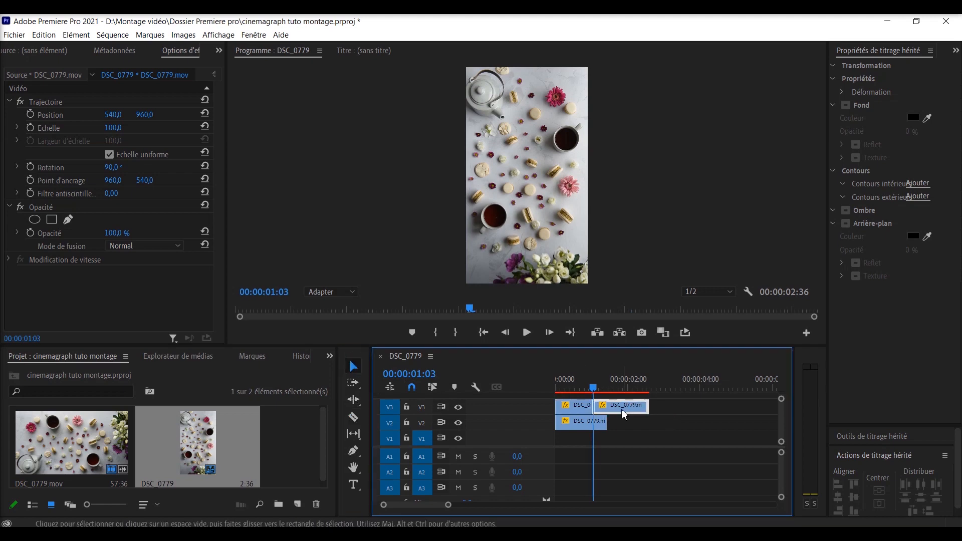
Add a frame hold to the second V3 segment and move it to the start of V1.
right_click(623, 414)
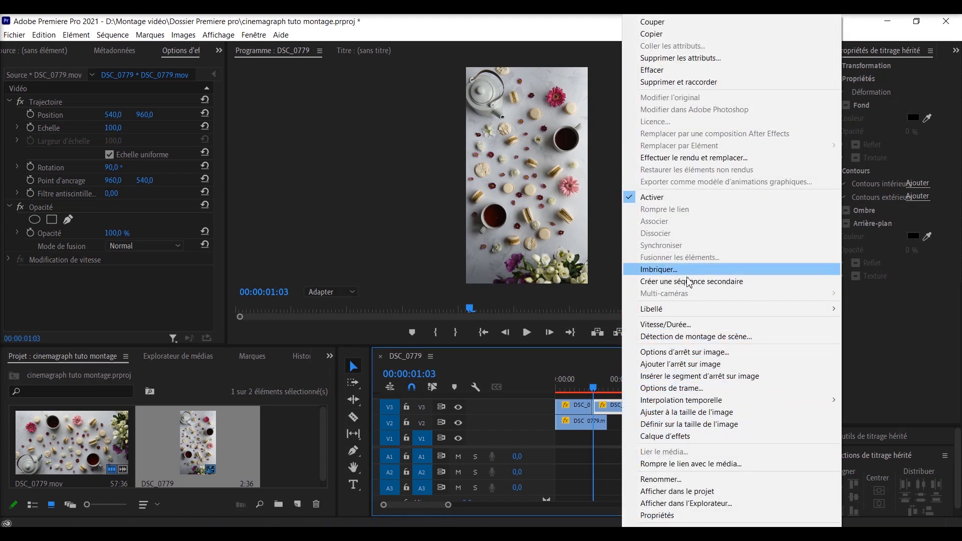
left_click(646, 364)
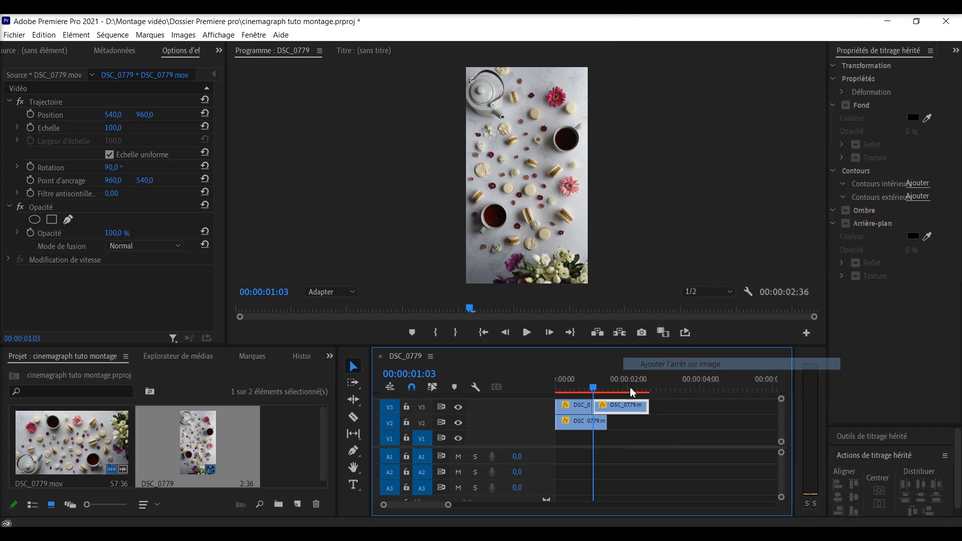
left_click_drag(612, 408, 573, 441)
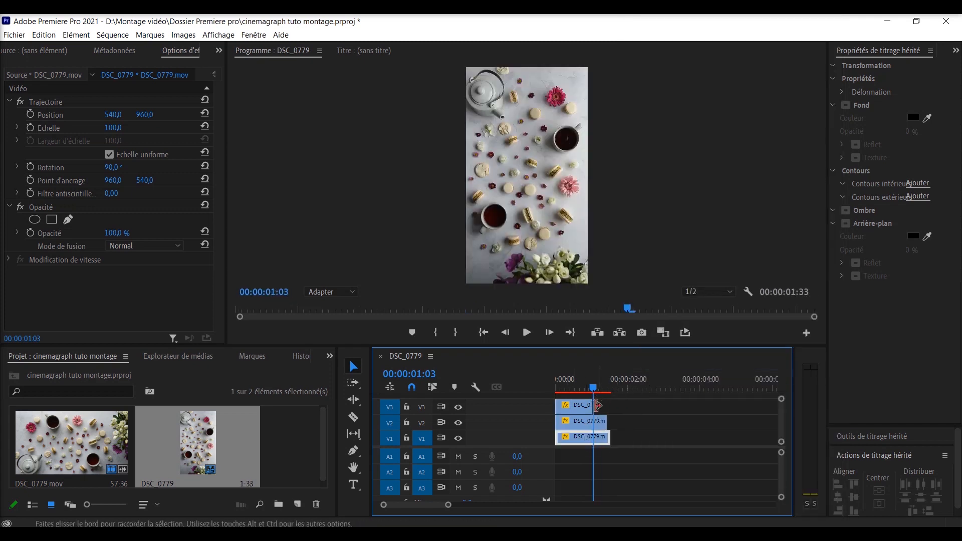
Set the speed of the V2 clip to 50 %.
left_click(581, 388)
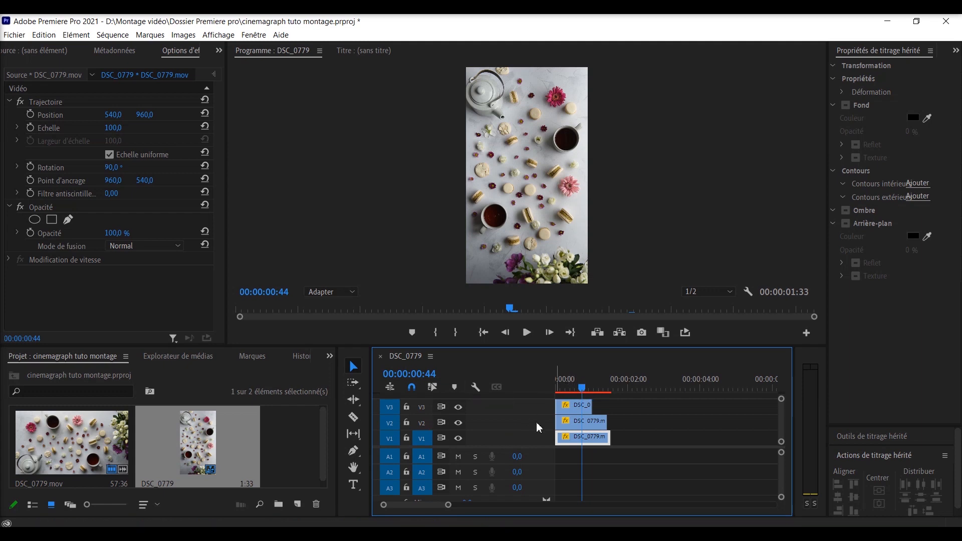
right_click(572, 420)
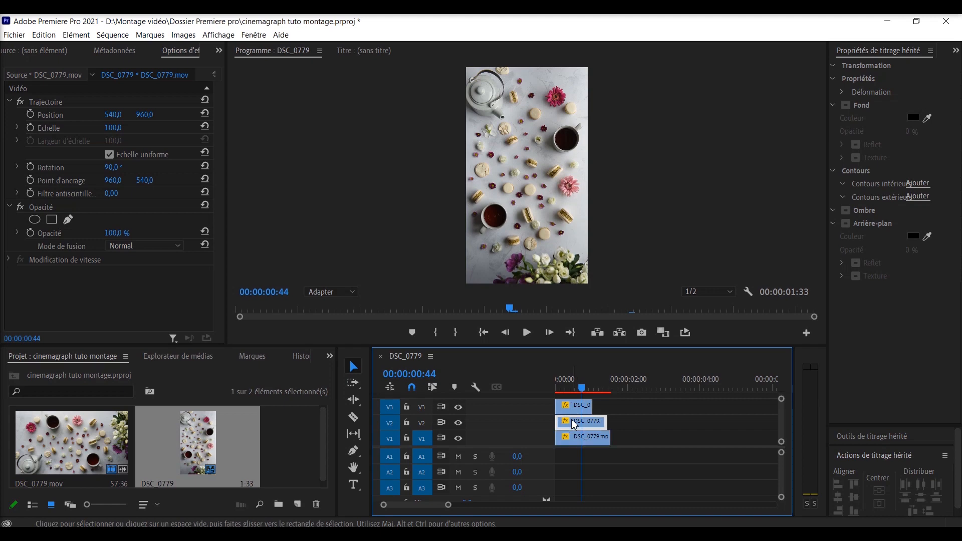
left_click(615, 324)
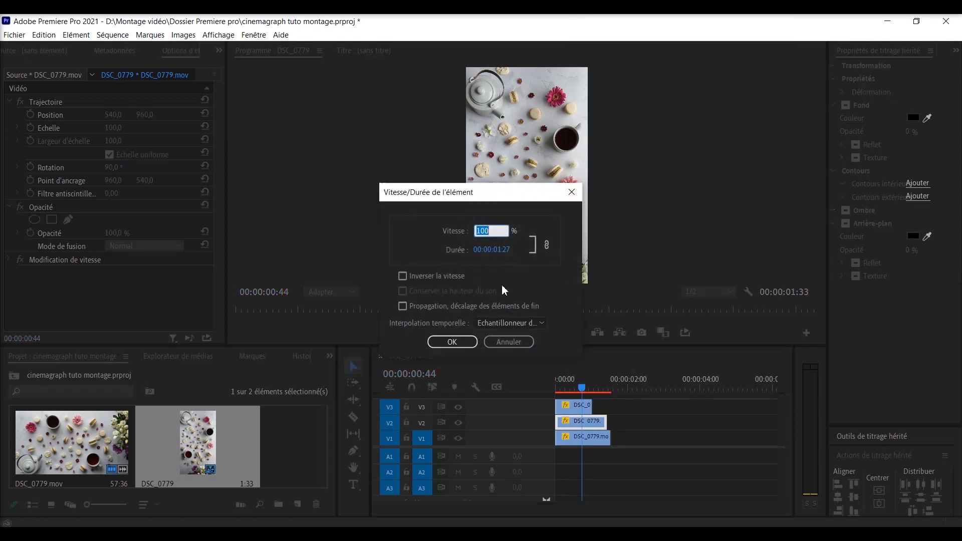
key("Return")
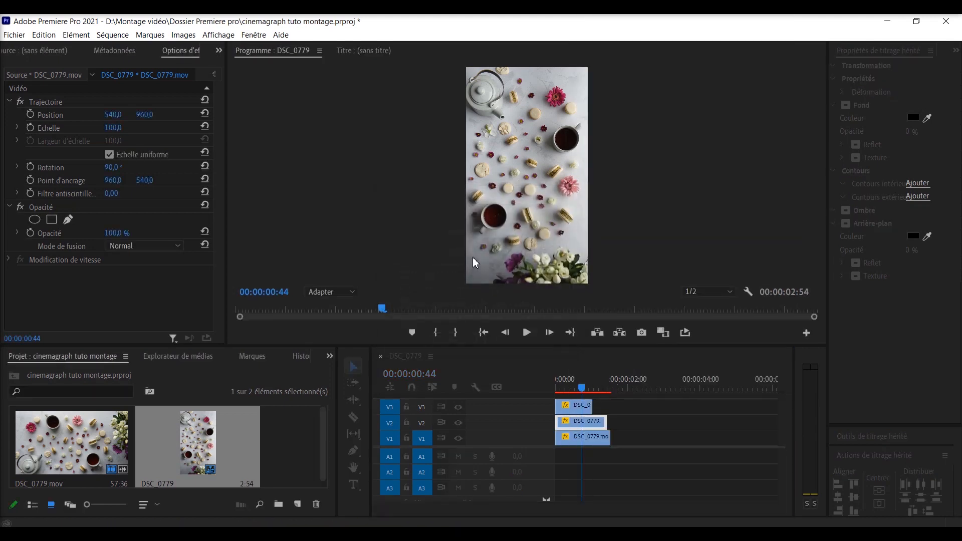
left_click(569, 414)
right_click(570, 414)
left_click(595, 326)
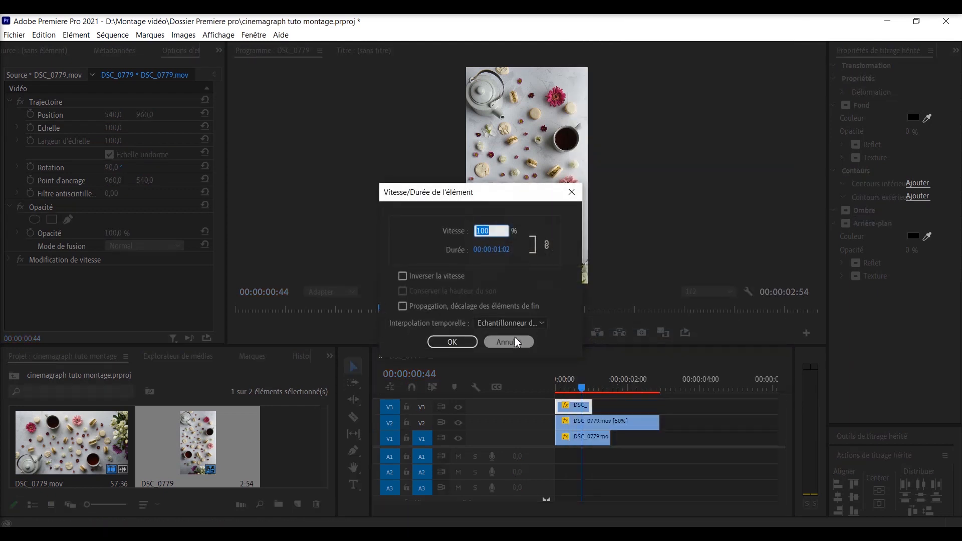
left_click(515, 341)
Rate-stretch the V3 and V1 clips so both end together with the V2 clip.
left_click(354, 399)
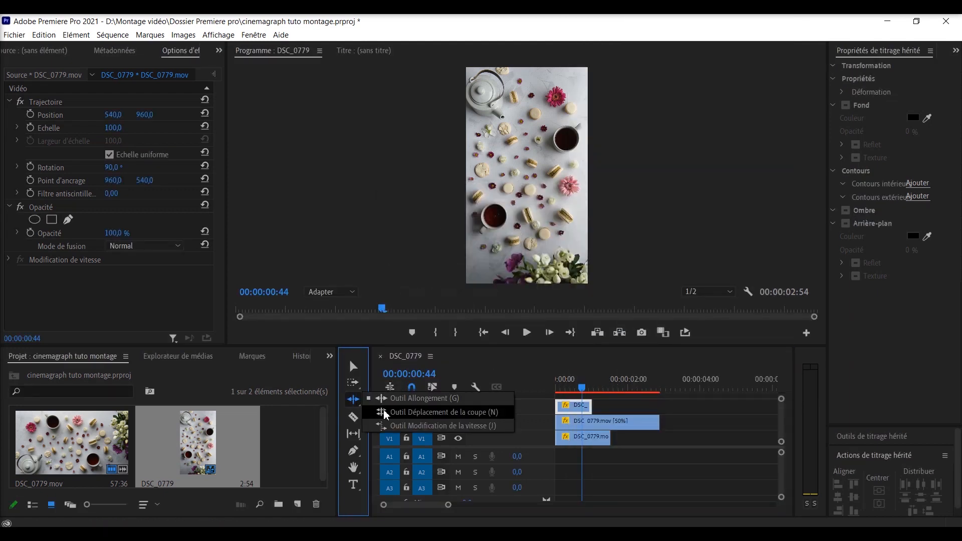
left_click(386, 425)
left_click_drag(592, 405, 659, 411)
left_click_drag(609, 437, 659, 437)
left_click(646, 438)
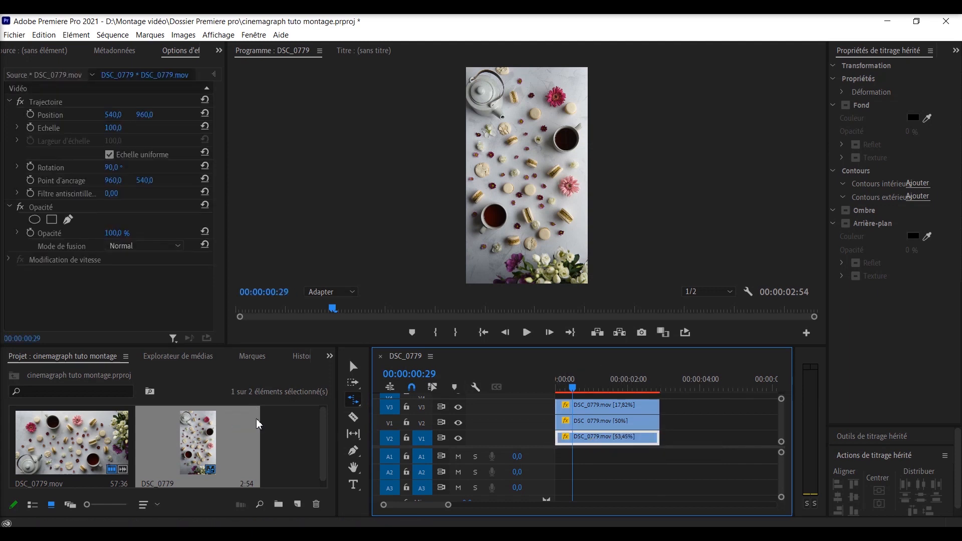
Create an adjustment layer (Calque d'effets) and place it above V3 at the start of the sequence.
right_click(288, 429)
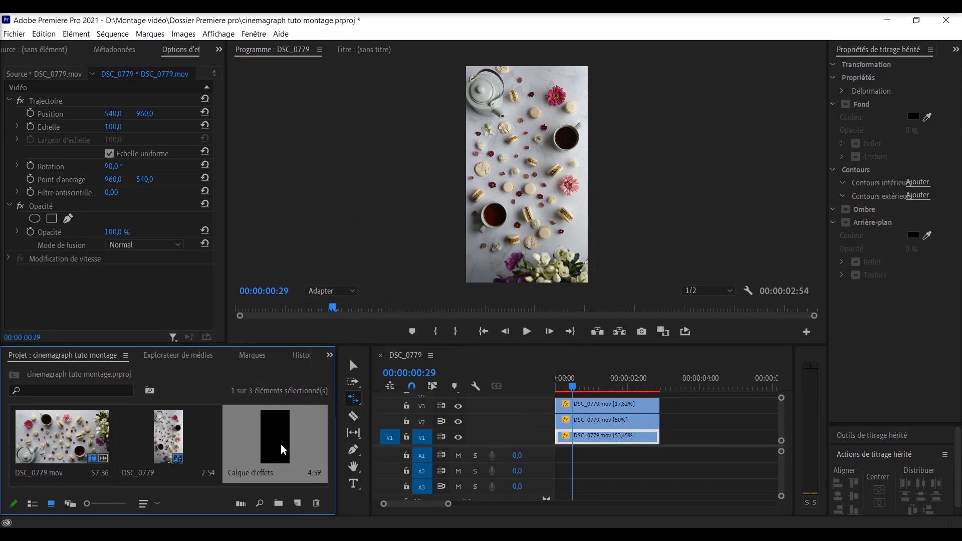
left_click_drag(278, 449, 558, 395)
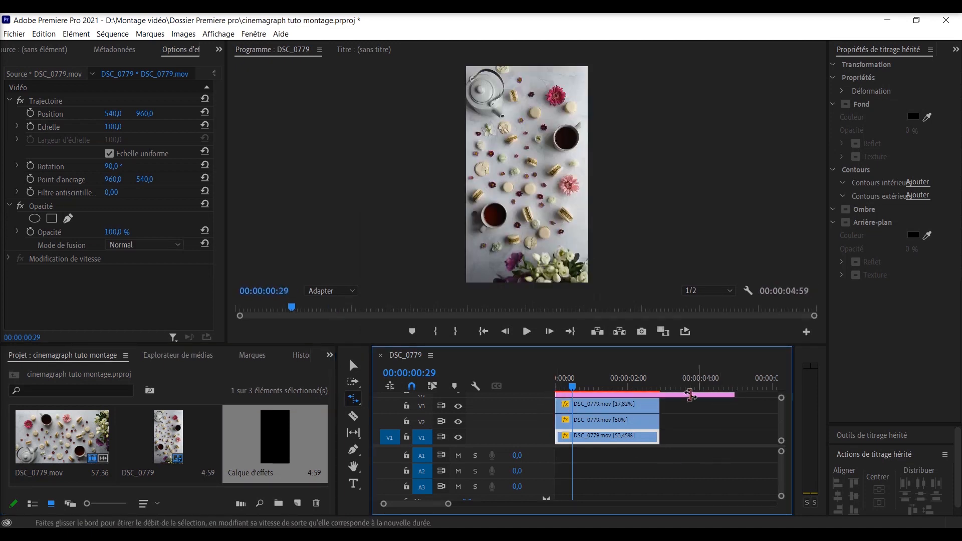
Rate-stretch the adjustment layer on V4 so it ends together with the clips below it.
left_click(661, 394)
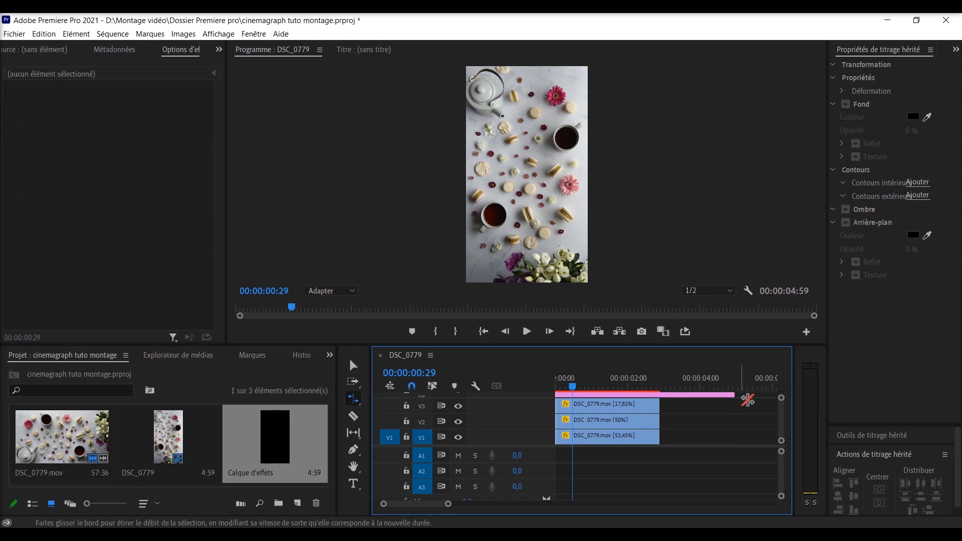
left_click_drag(782, 399, 781, 395)
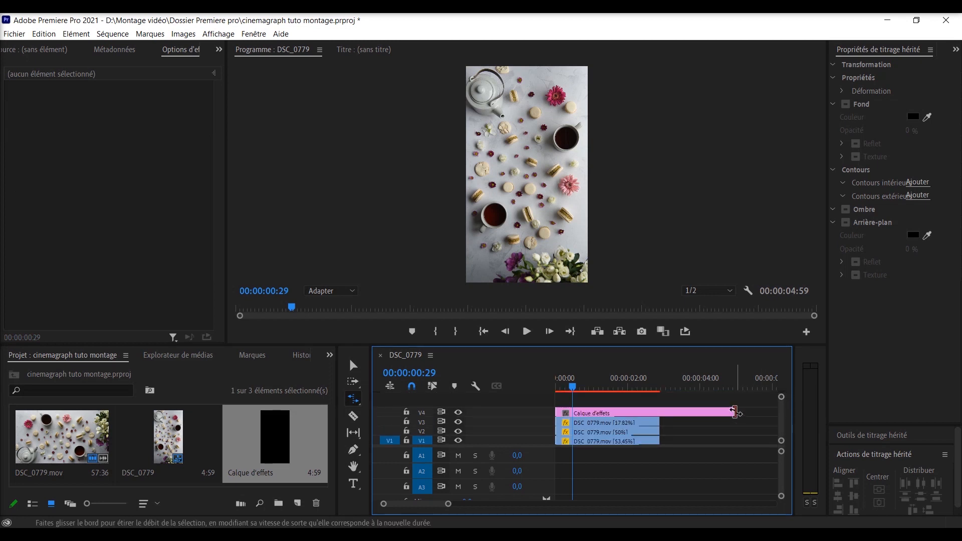
left_click(685, 411)
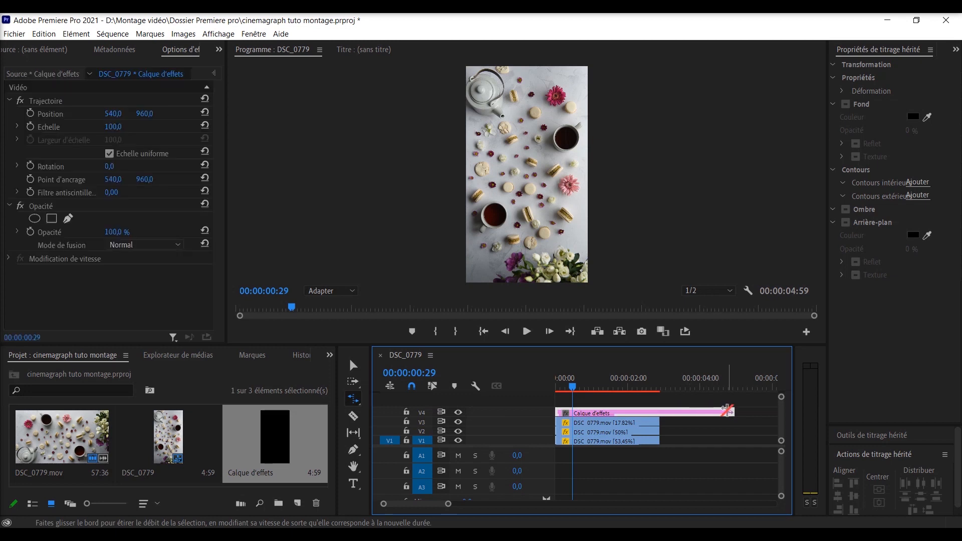
left_click_drag(734, 412, 659, 412)
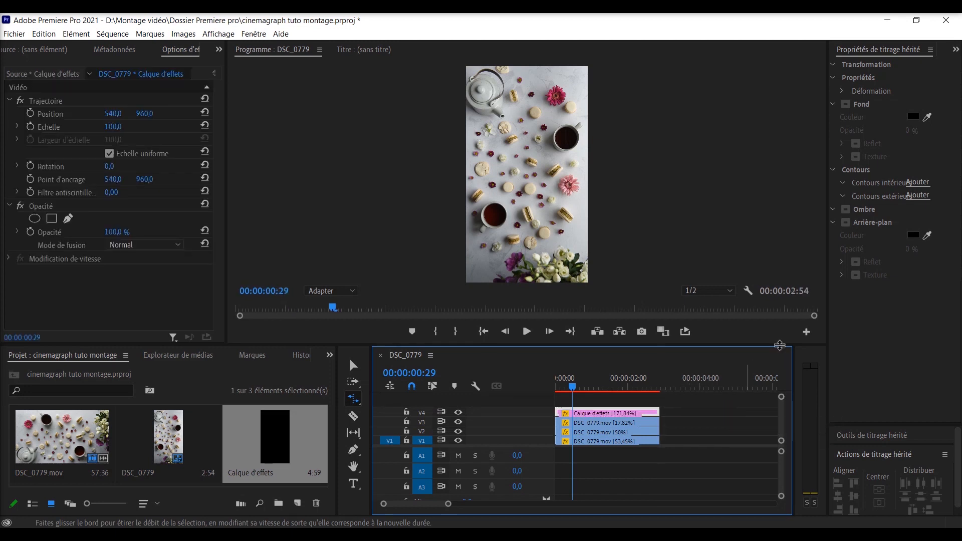
Close the legacy title properties panel and open the Lumetri Color (Couleur Lumetri) panel for the adjustment layer.
left_click(930, 50)
left_click(854, 70)
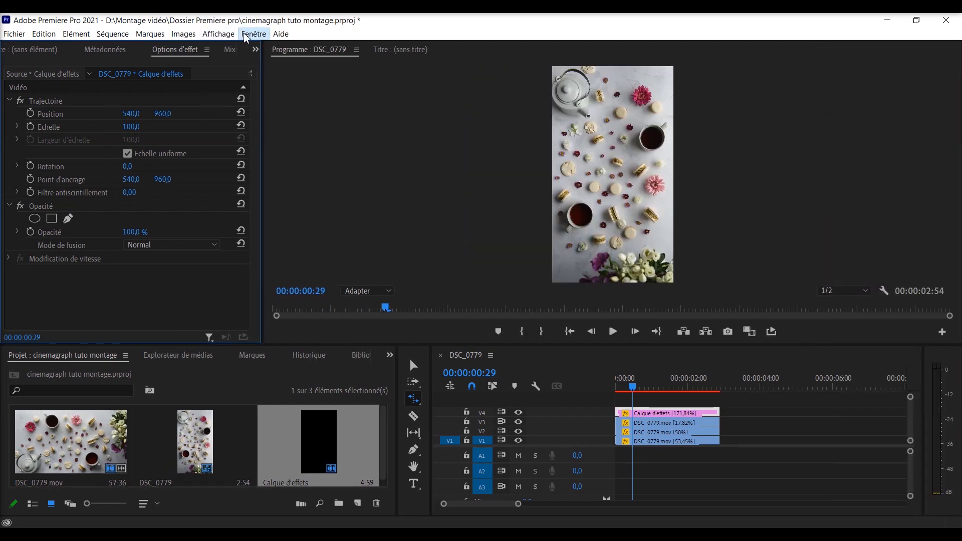
left_click(245, 35)
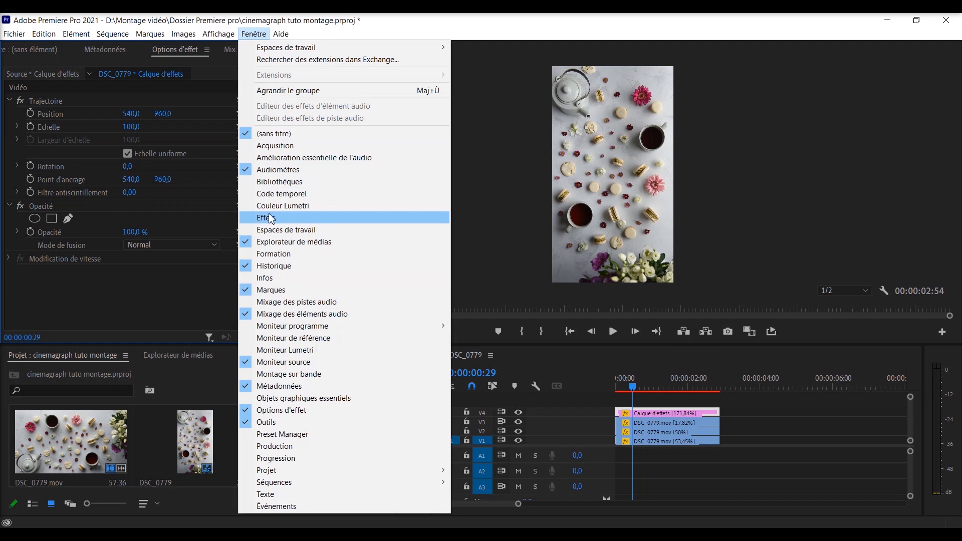
left_click(283, 206)
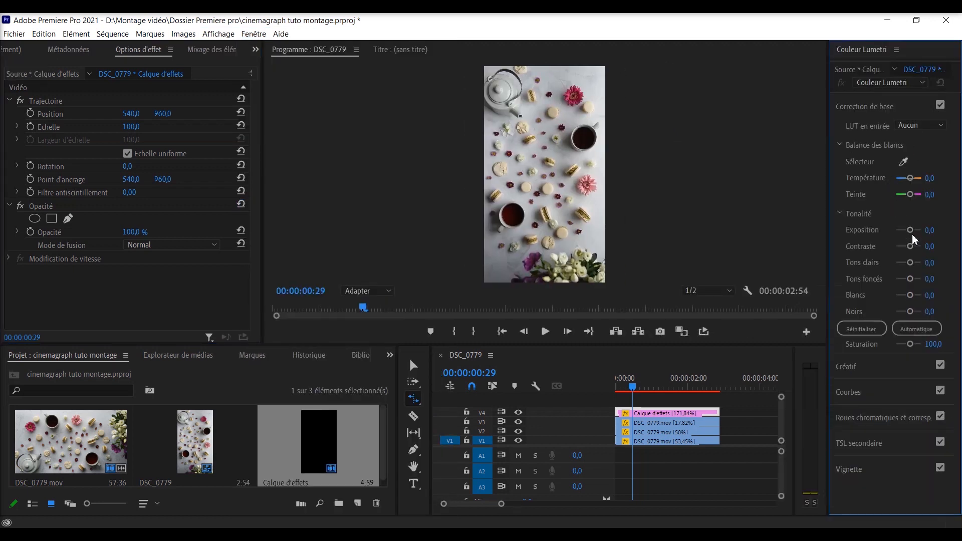
Grade the adjustment layer: exposure 1.6, contrast 36.6, highlights -7.1, shadows 19.0, whites 7.1, blacks -10.7, saturation 108.3.
left_click_drag(912, 232, 917, 233)
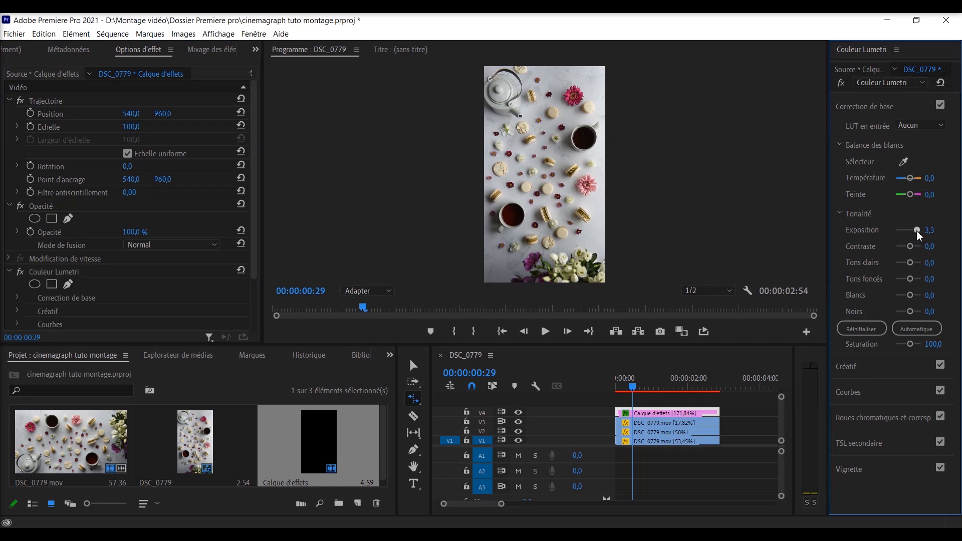
left_click_drag(917, 236, 912, 232)
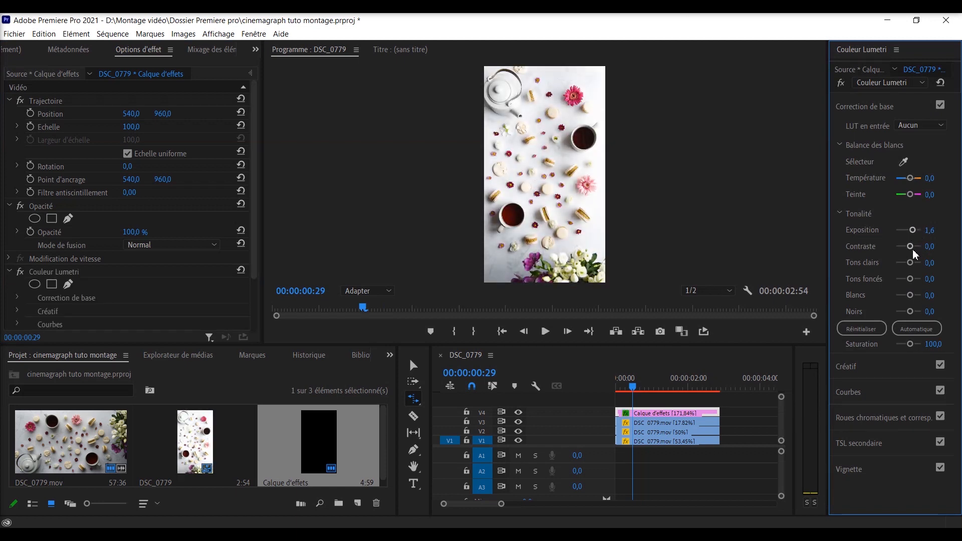
left_click(914, 246)
left_click(914, 263)
left_click_drag(827, 252, 749, 250)
mouse_move(870, 278)
left_mouse_down()
mouse_move(879, 278)
mouse_move(872, 295)
left_mouse_up()
left_click_drag(870, 312, 863, 311)
left_click_drag(880, 279, 865, 262)
left_click_drag(870, 344, 876, 345)
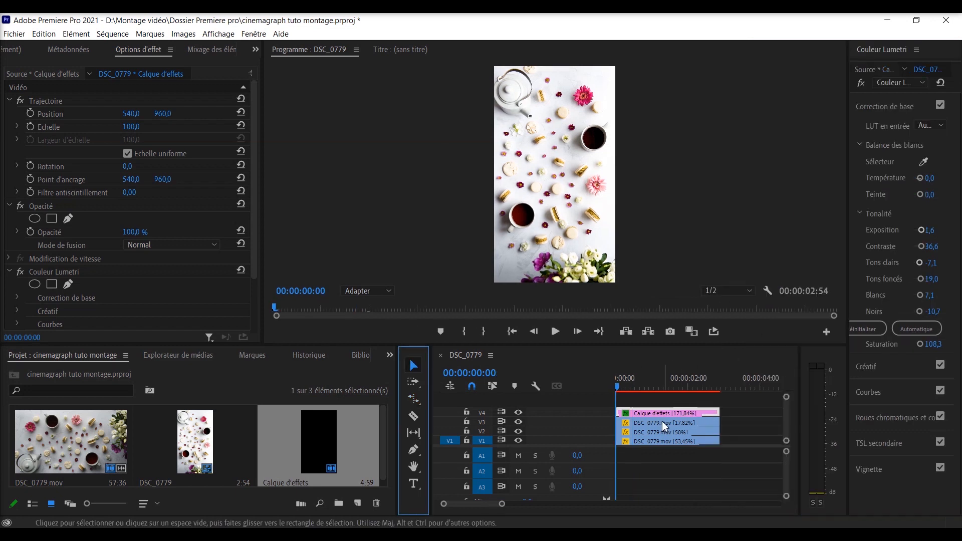
Add an elliptical opacity mask to the V3 clip at the sequence start and fit it around the lower tea cup.
left_click(671, 423)
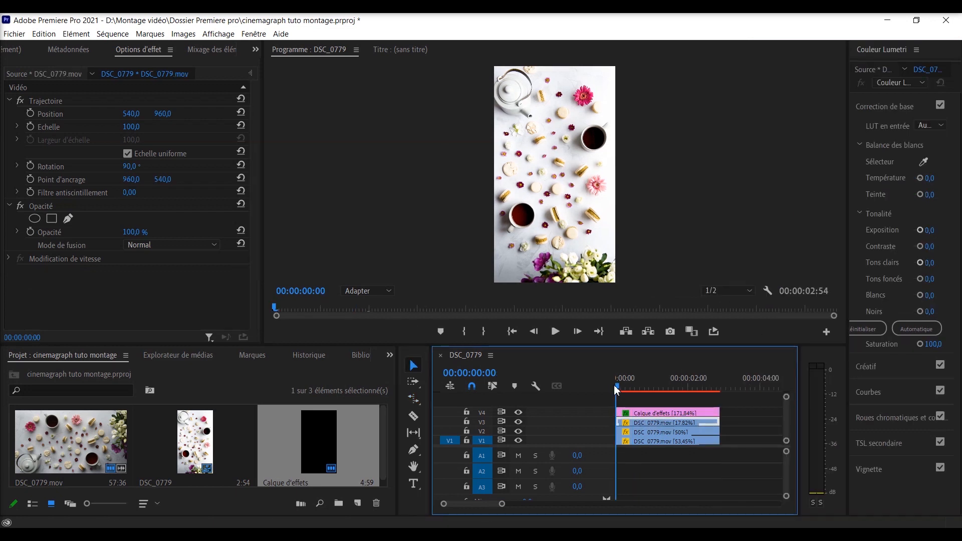
mouse_move(618, 390)
left_mouse_down()
mouse_move(649, 391)
mouse_move(617, 390)
left_mouse_up()
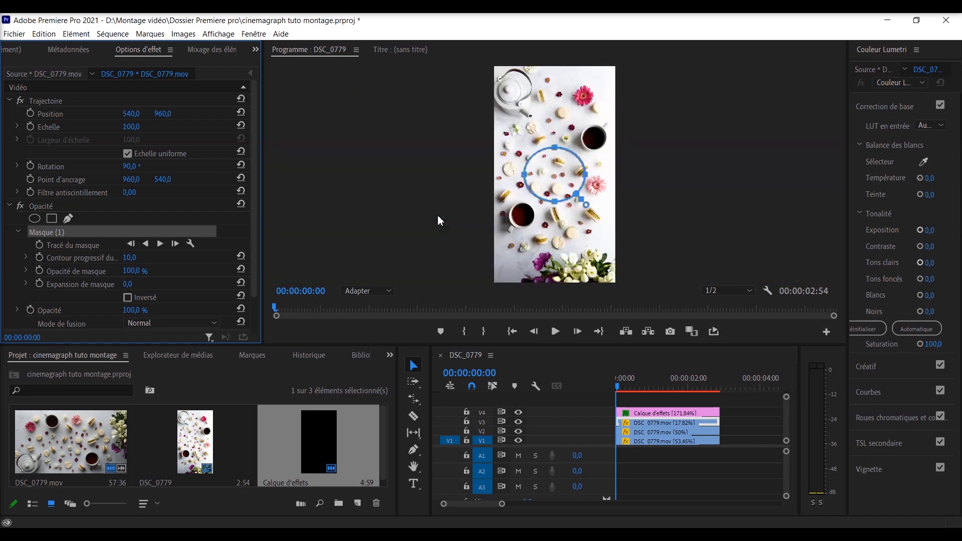
left_click(558, 176)
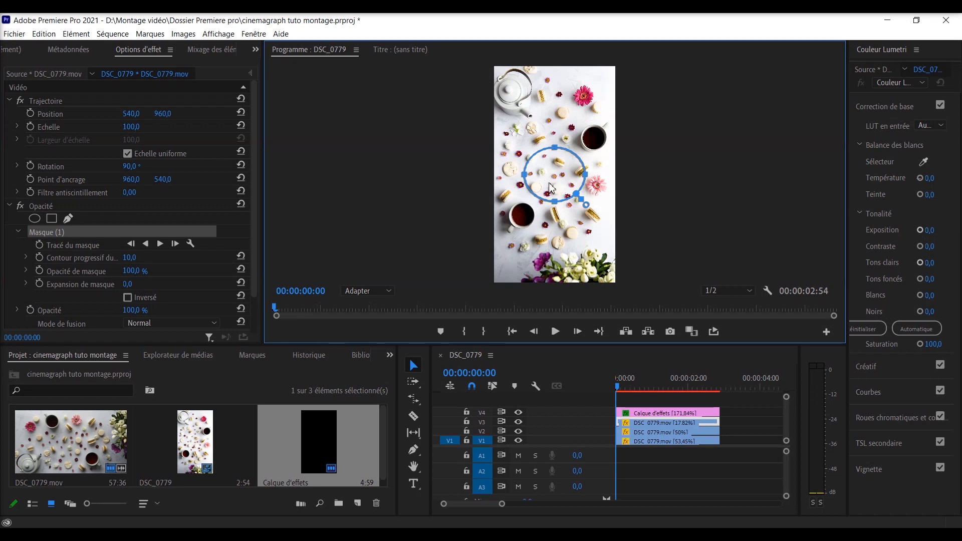
left_click_drag(550, 184, 520, 232)
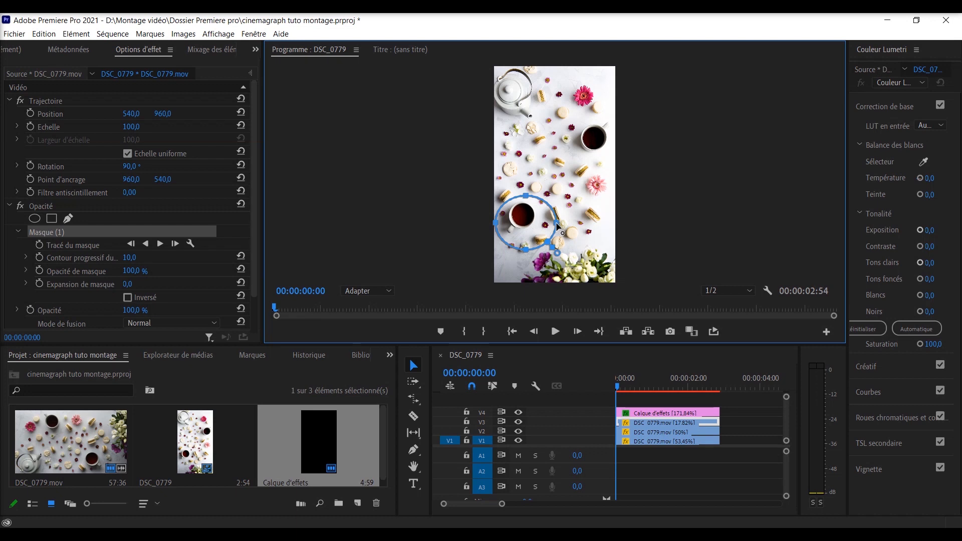
key("ctrl+z")
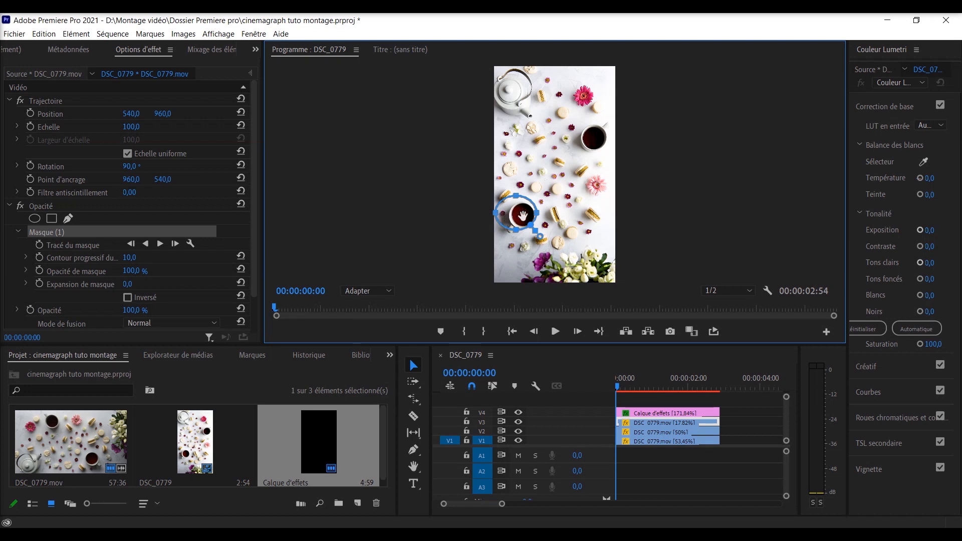
left_click_drag(522, 215, 528, 216)
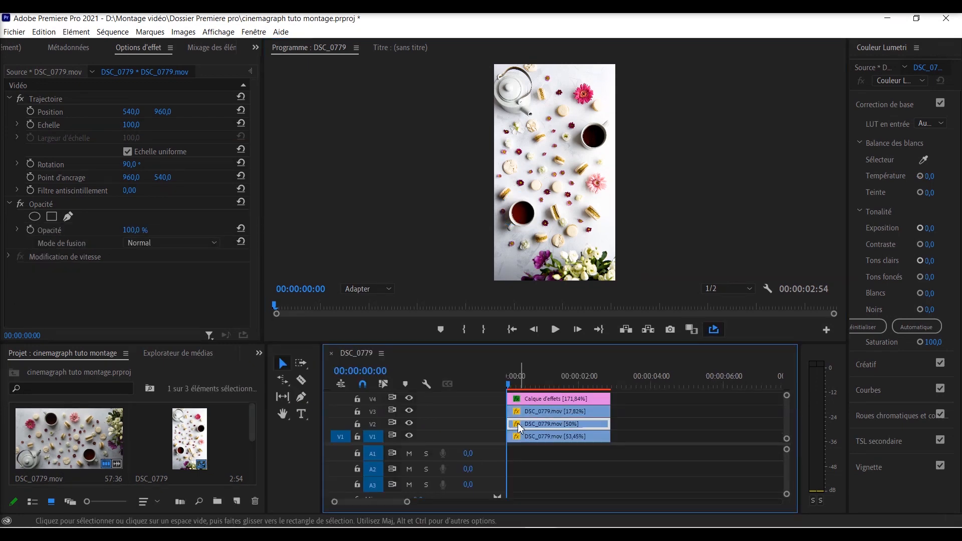
Add an elliptical opacity mask to the V2 clip and shrink it to fit around the upper tea cup.
left_click(34, 216)
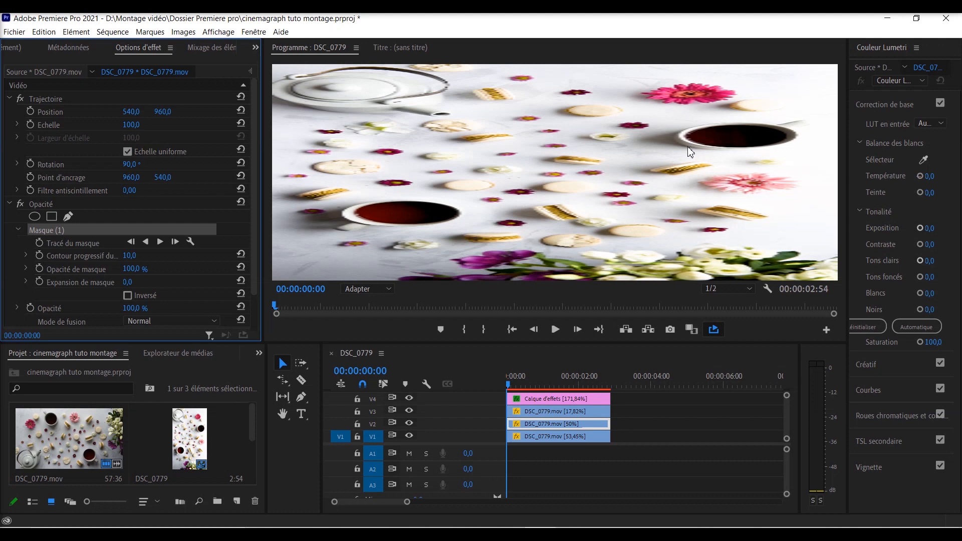
left_click(553, 173)
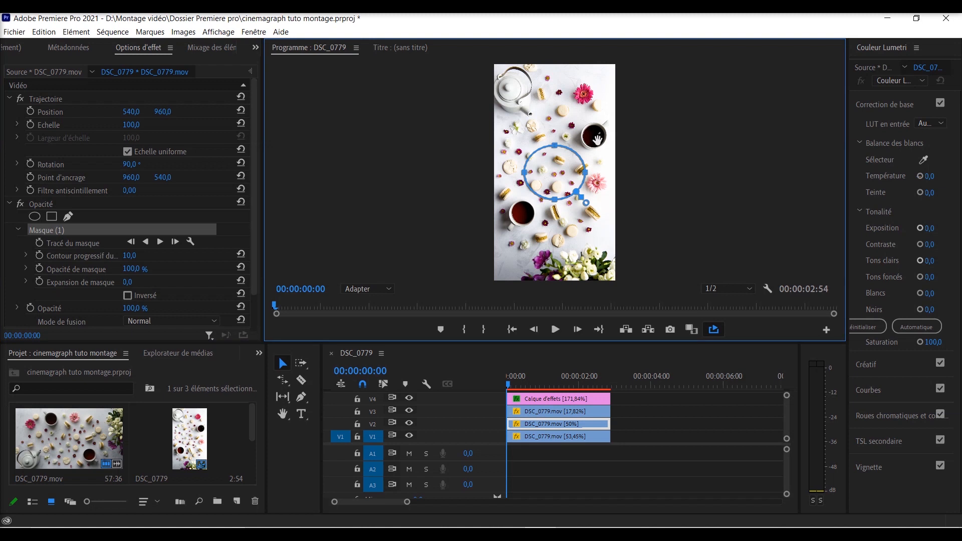
left_click_drag(550, 176, 598, 140)
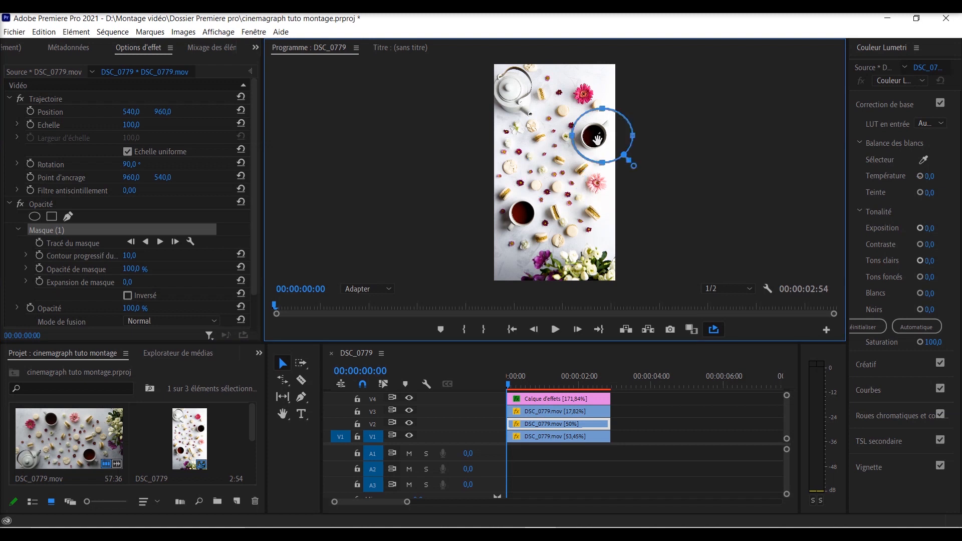
left_click_drag(623, 154, 626, 150)
key("ctrl+z")
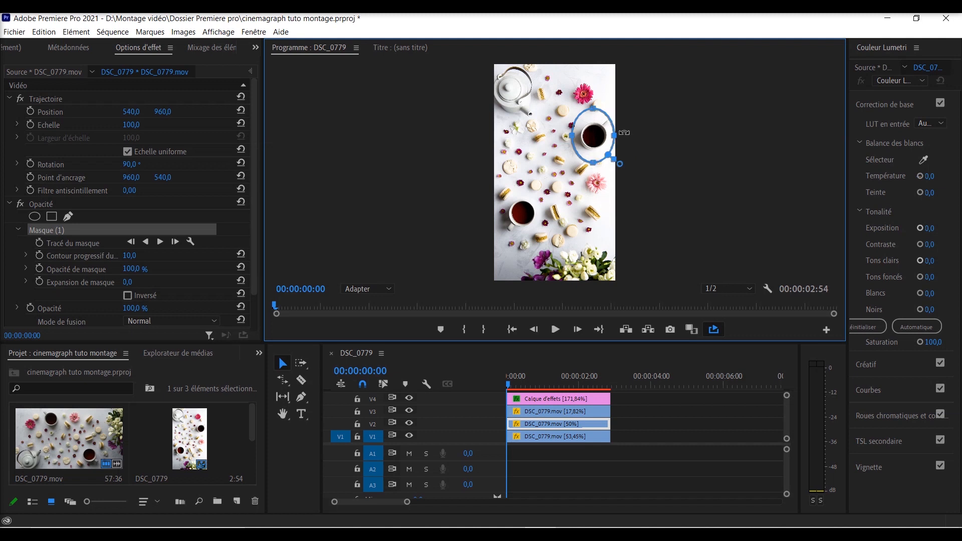
key("ctrl+z")
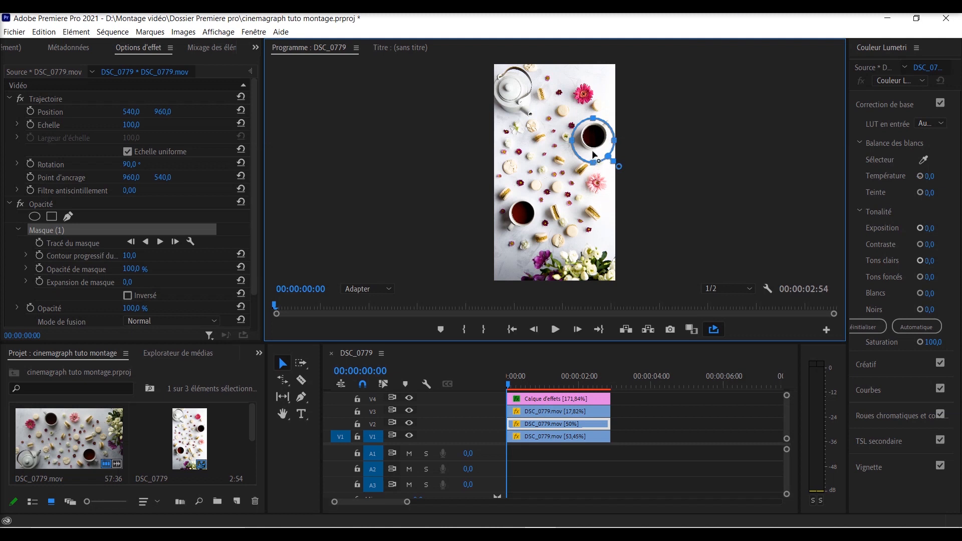
key("ctrl+z")
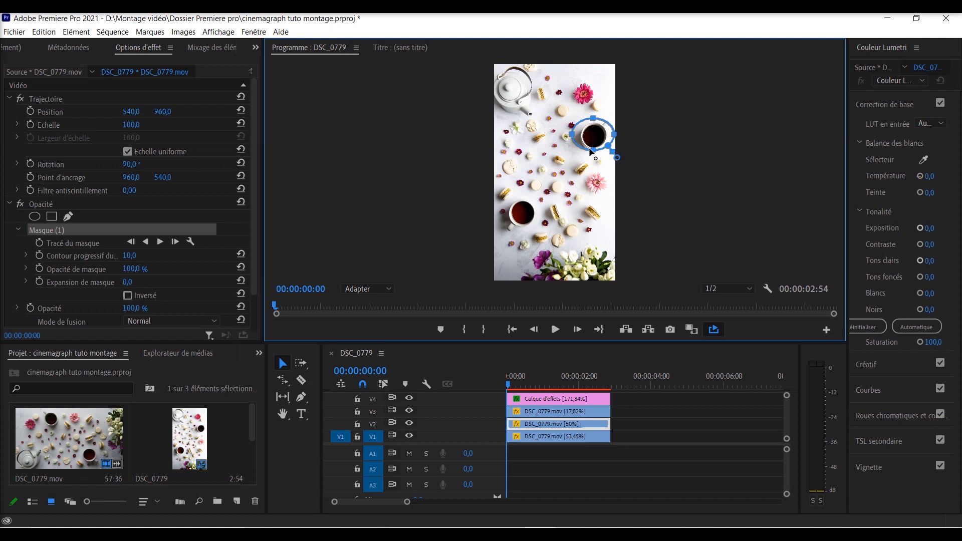
left_click_drag(596, 136, 596, 136)
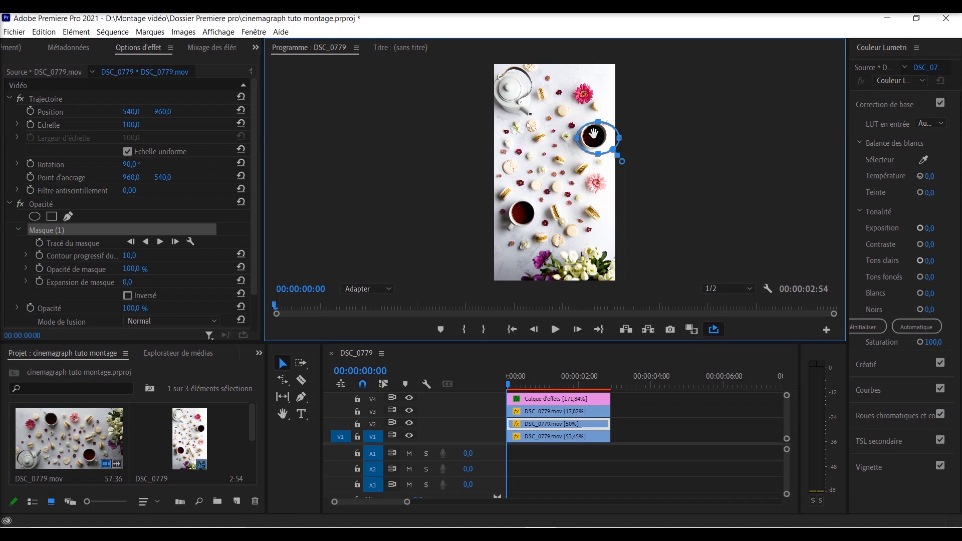
left_click_drag(594, 134, 593, 133)
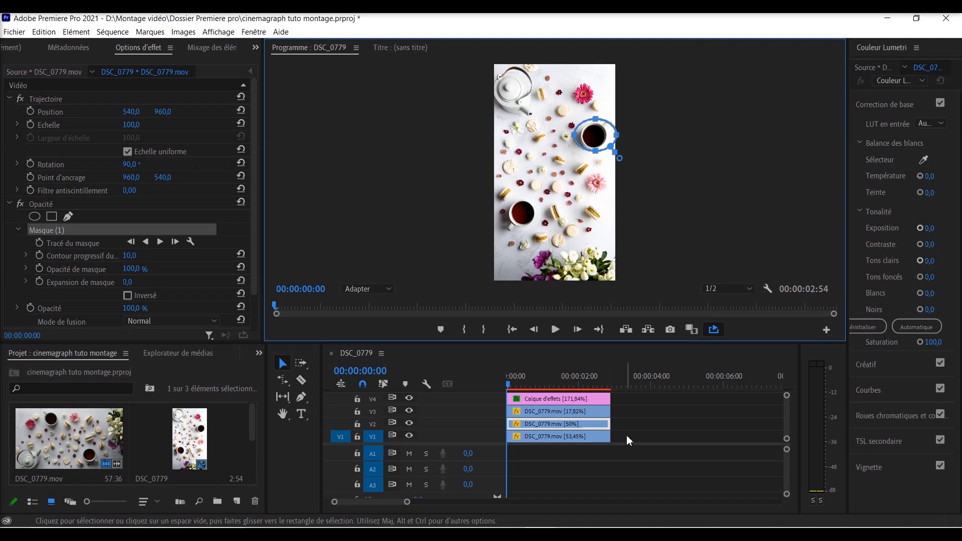
Duplicate the whole four-track stack twice, placing the copies end to end, and play the sequence.
left_click_drag(624, 434, 706, 417)
key("ctrl+z")
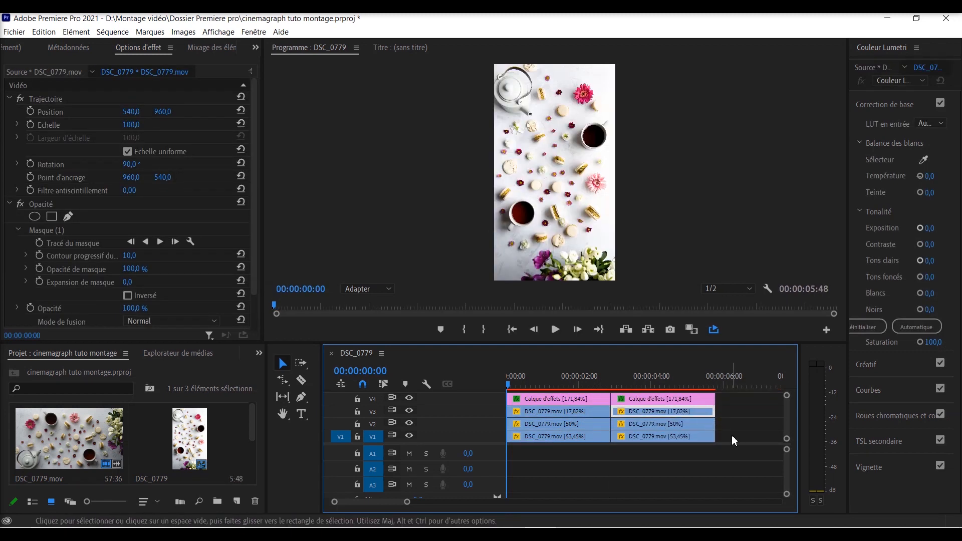
left_click_drag(726, 436, 679, 387)
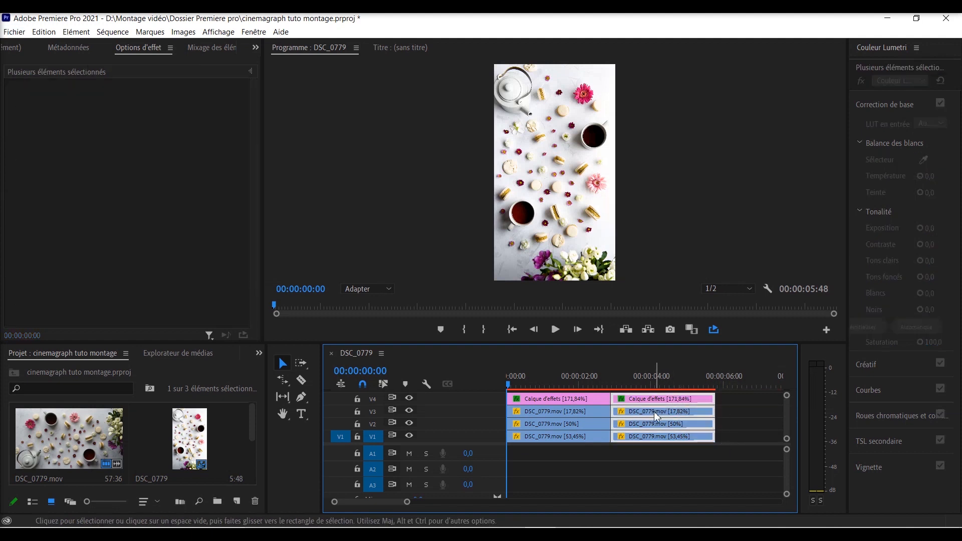
left_click_drag(641, 421, 744, 414)
left_click(555, 329)
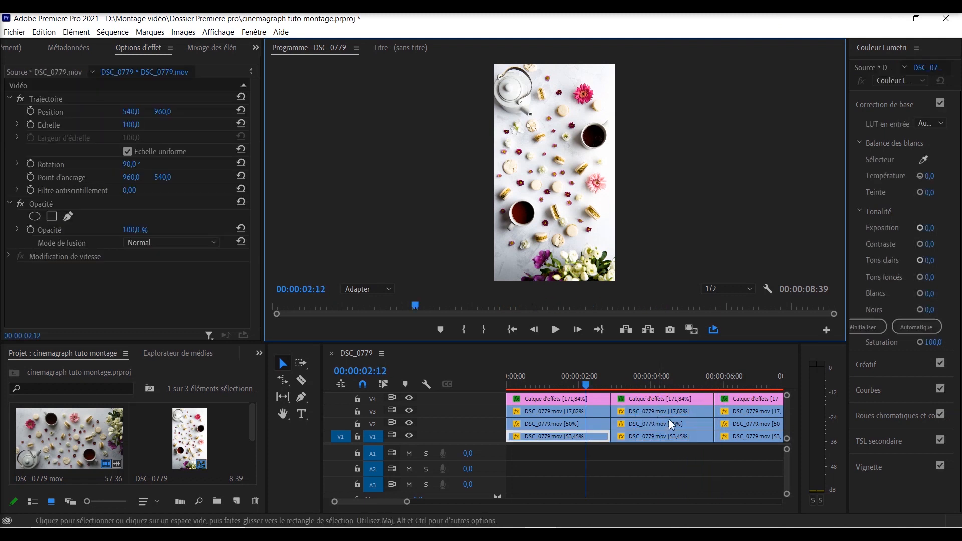
Export the sequence as cinemagraph-macaron-eau.mp4 in the VF folder with maximum render quality enabled.
left_click(14, 32)
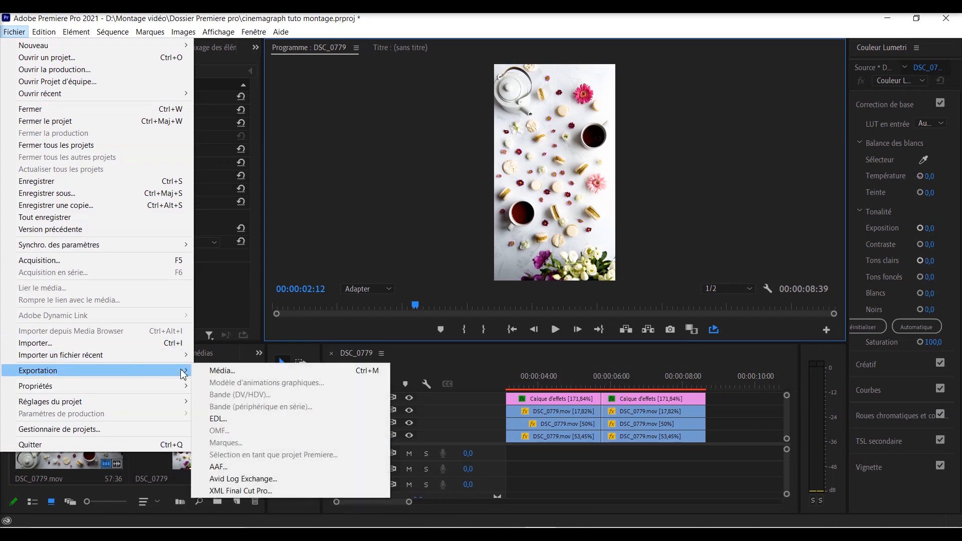
left_click(383, 371)
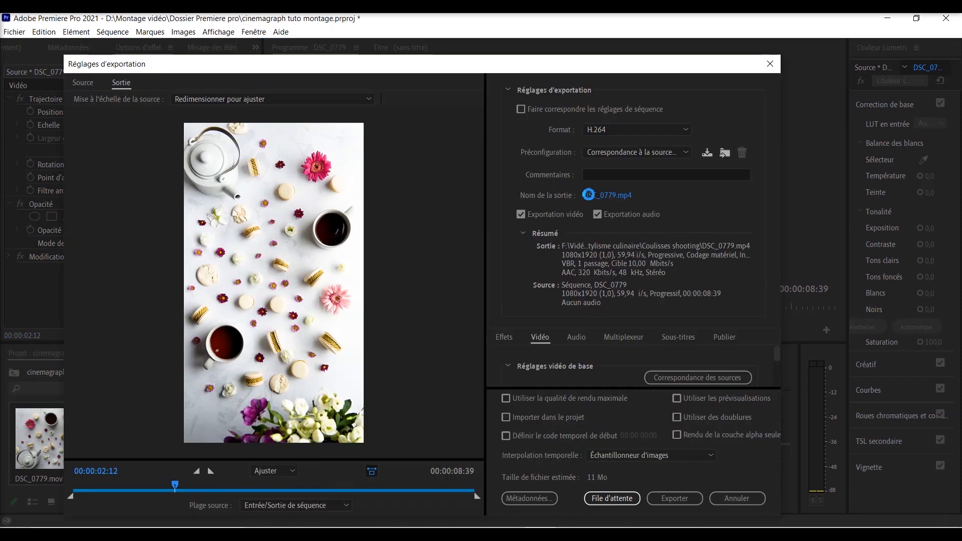
left_click(588, 195)
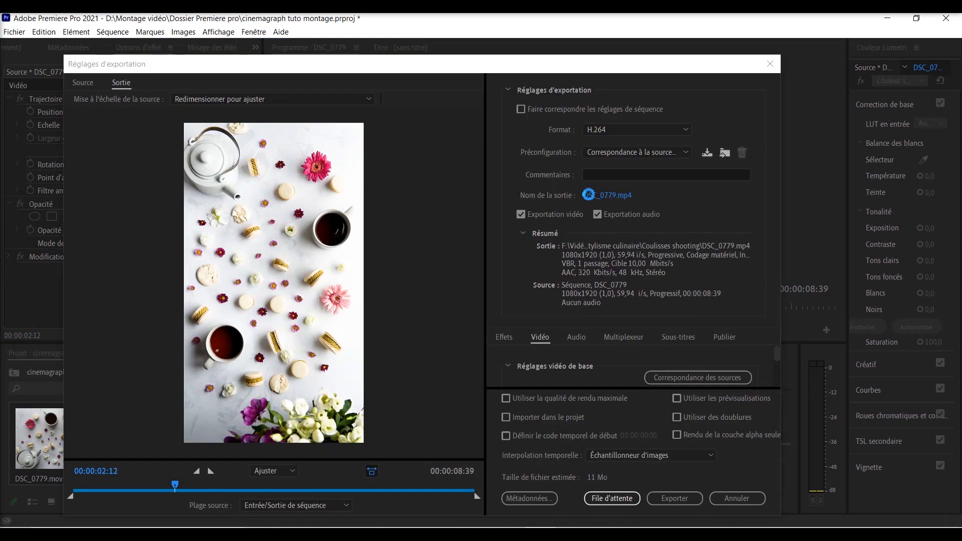
type("cinemagraph-eau")
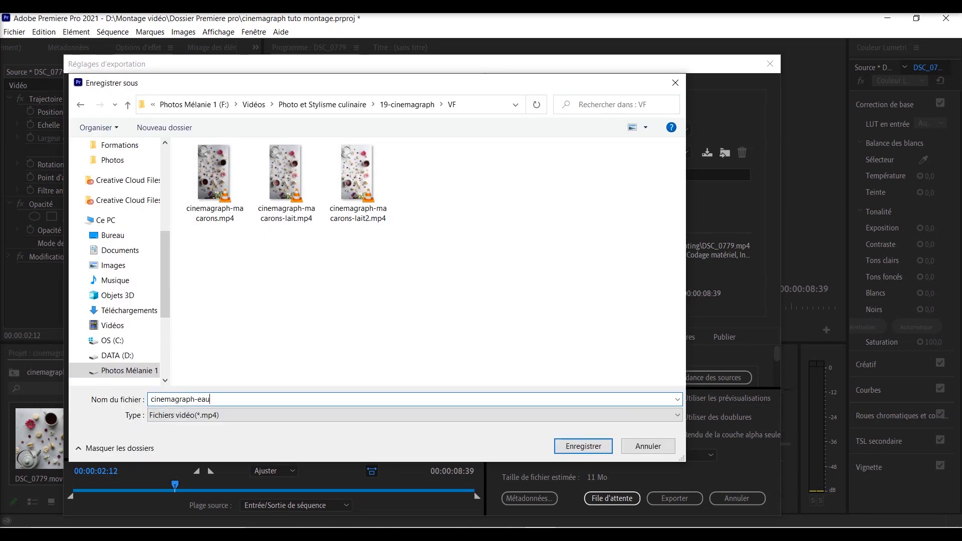
key("BackSpace")
key("BackSpace")
key("BackSpace")
type("macaron")
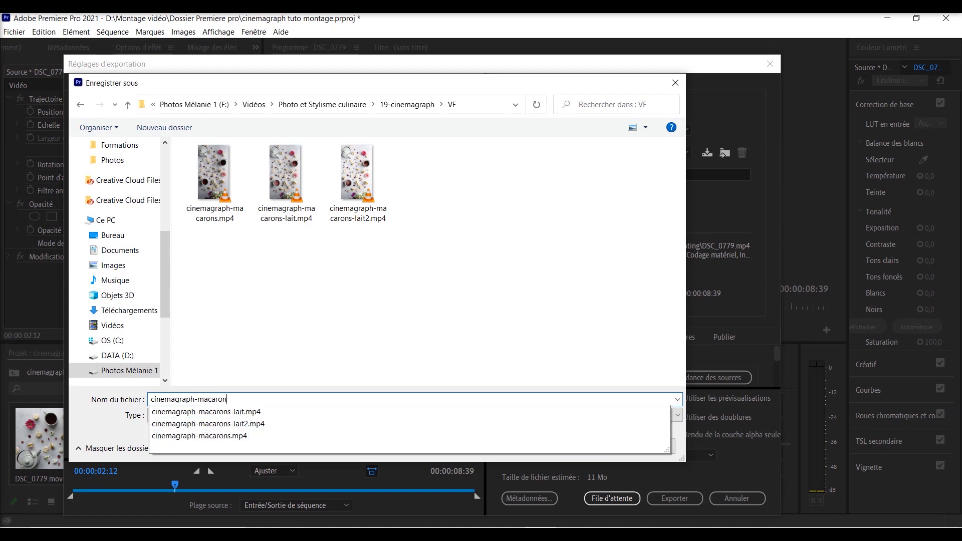
type("-eau")
key("Return")
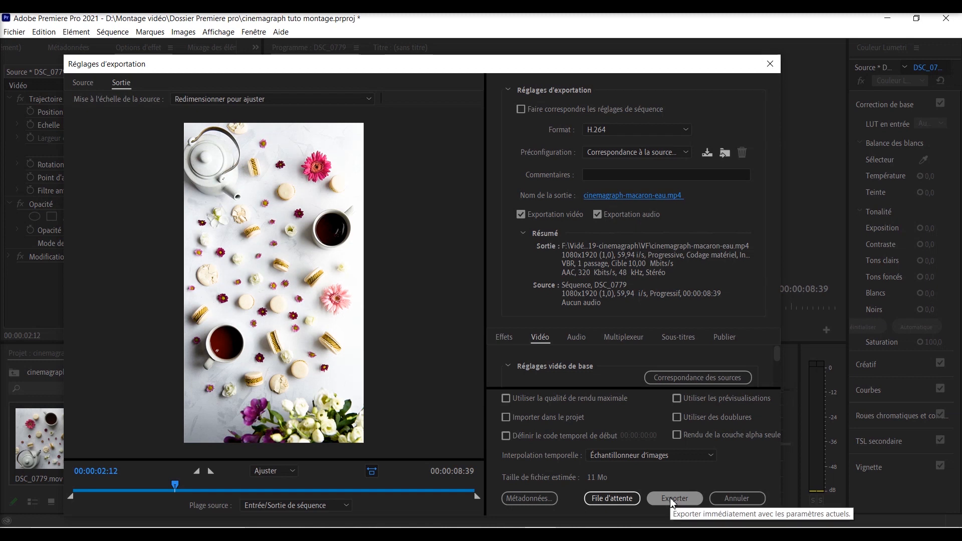
left_click(602, 399)
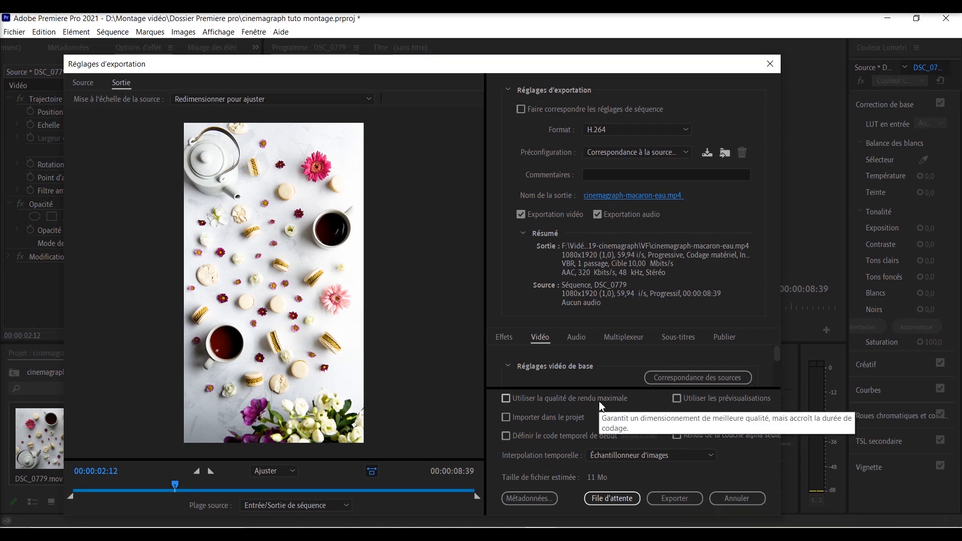
left_click(674, 498)
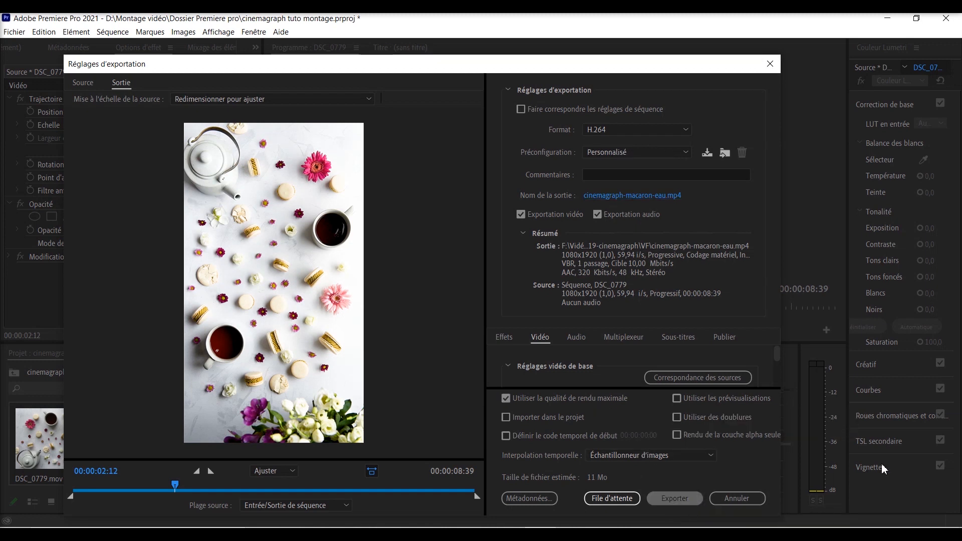